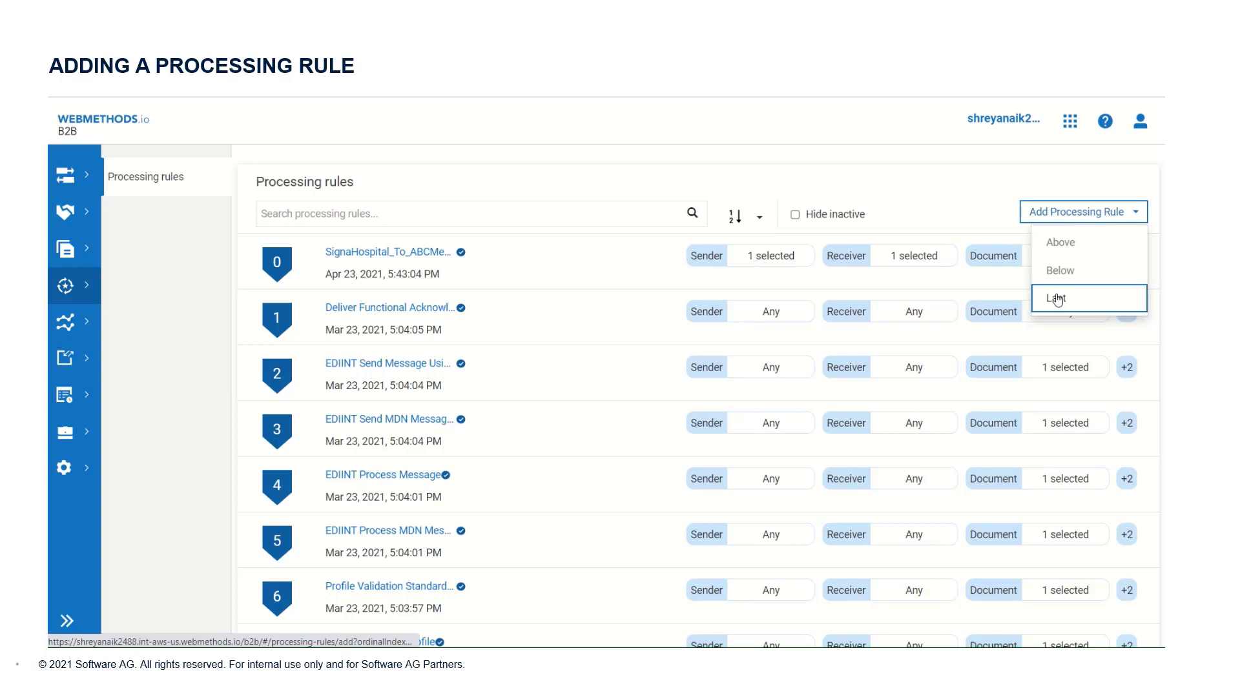
Step: Sequence the new rule Last, name it ABCMedcare_To_SignaHospital_Outbound_AS2, and move to criteria
{"action": "left_click", "coordinate": [1057, 299]}
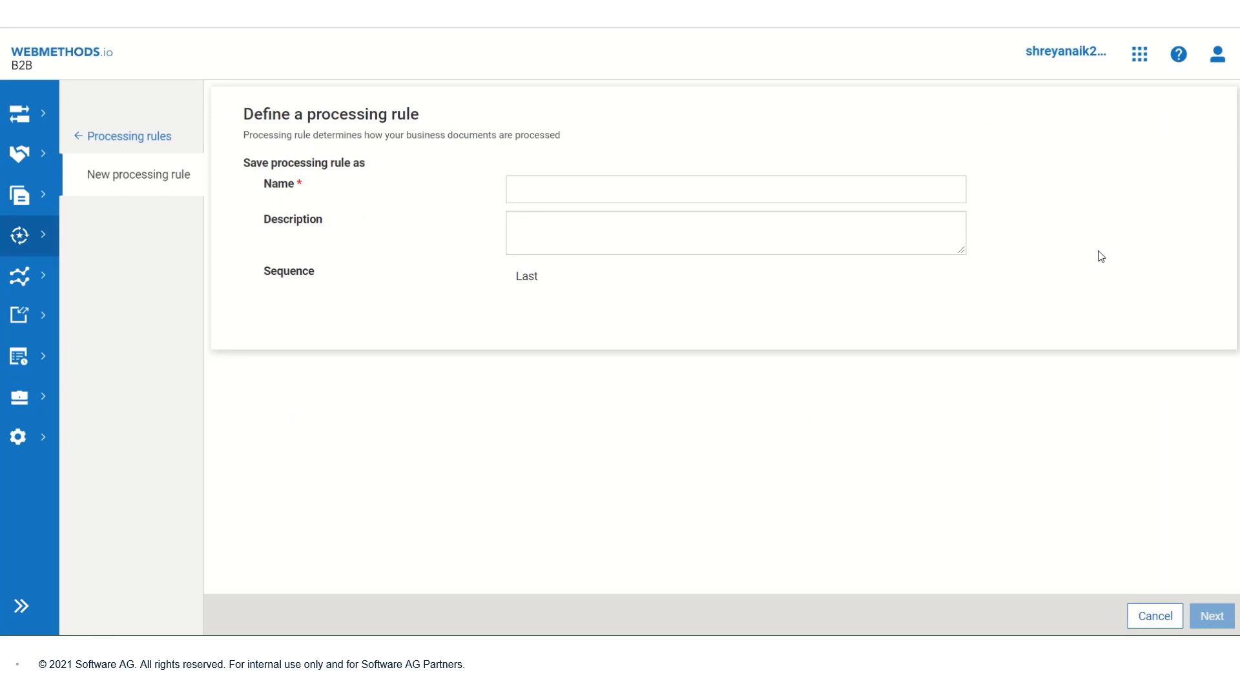
{"action": "left_click", "coordinate": [529, 182]}
{"action": "type", "text": "ABCM"}
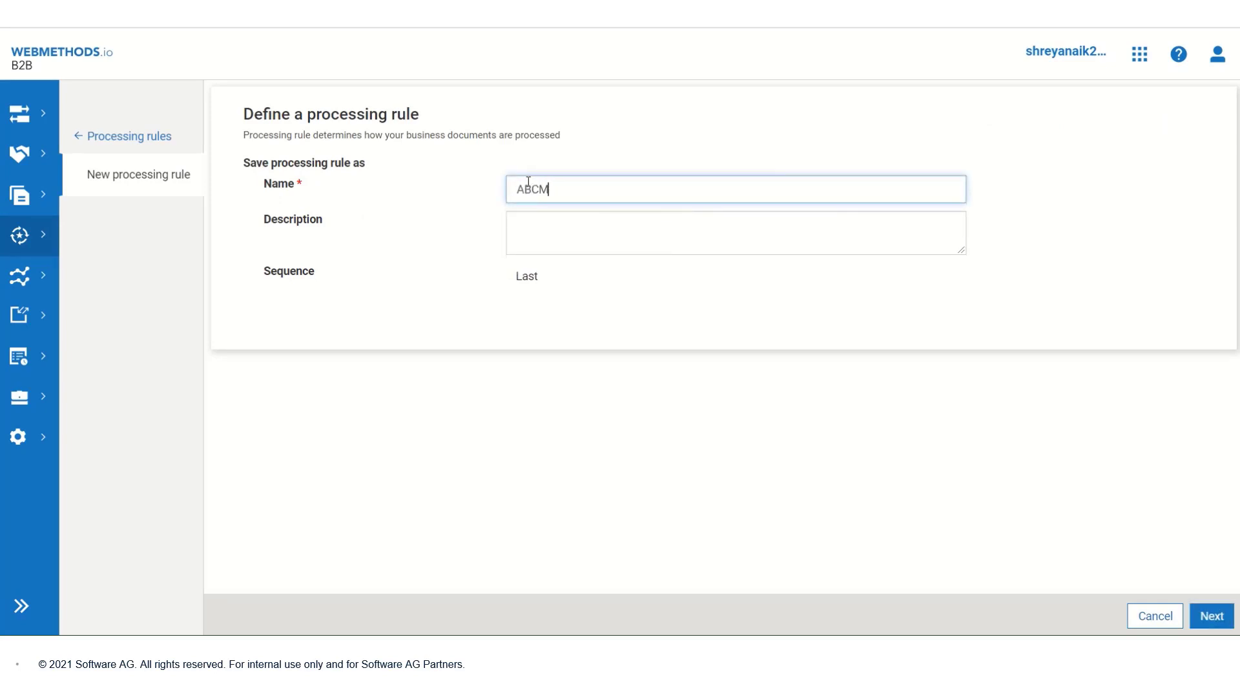
{"action": "type", "text": "edcare_To_SignaHospital"}
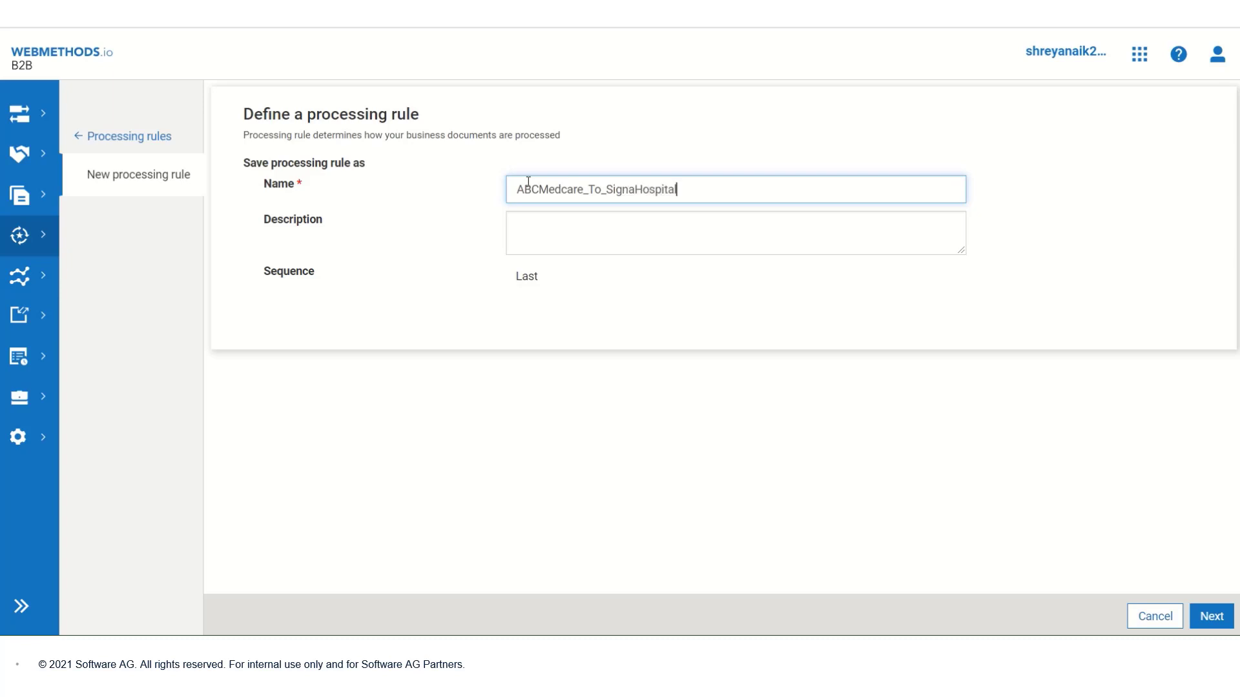
{"action": "type", "text": "_Outbound_AS2"}
{"action": "left_click", "coordinate": [1205, 618]}
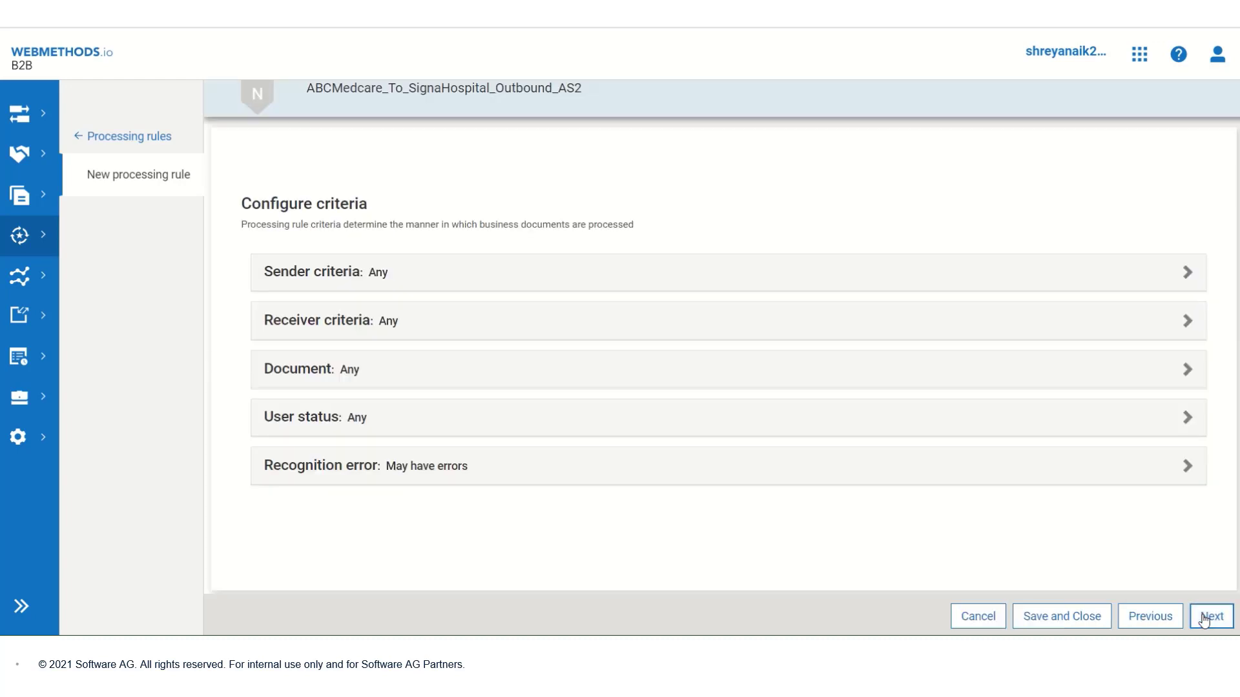
Step: Limit the rule's sender criteria to the selected partner ABC Medcare
{"action": "left_click", "coordinate": [1133, 277]}
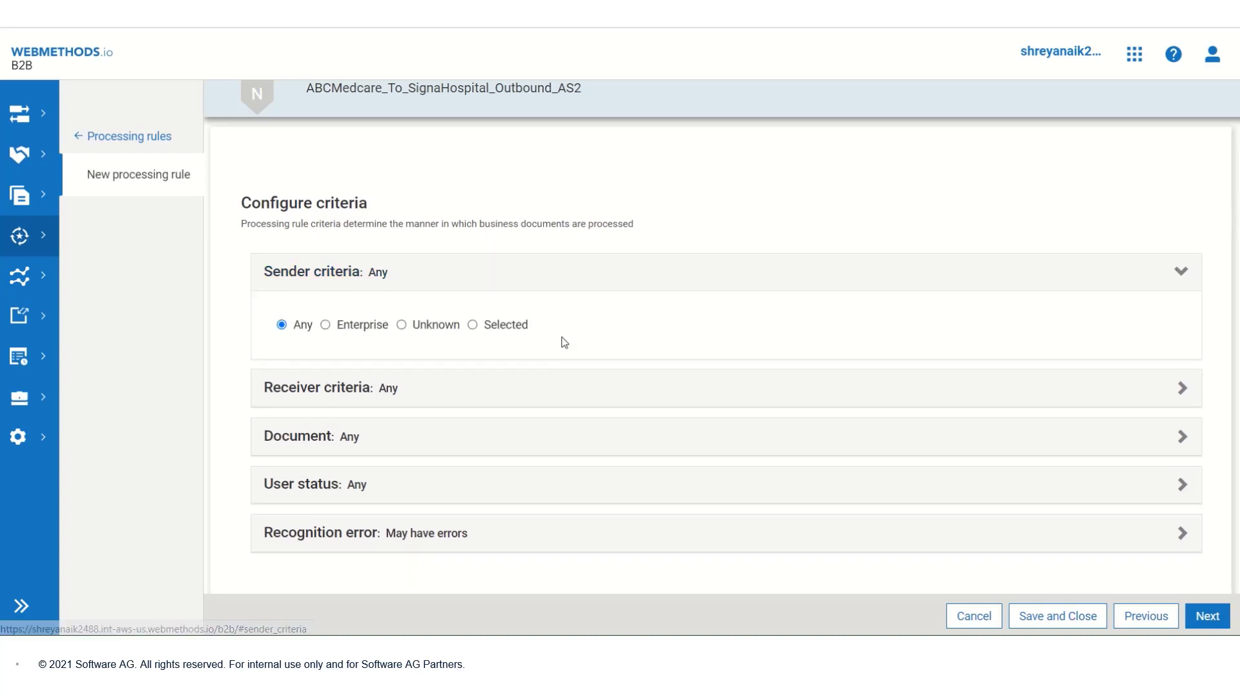
{"action": "left_click", "coordinate": [473, 325]}
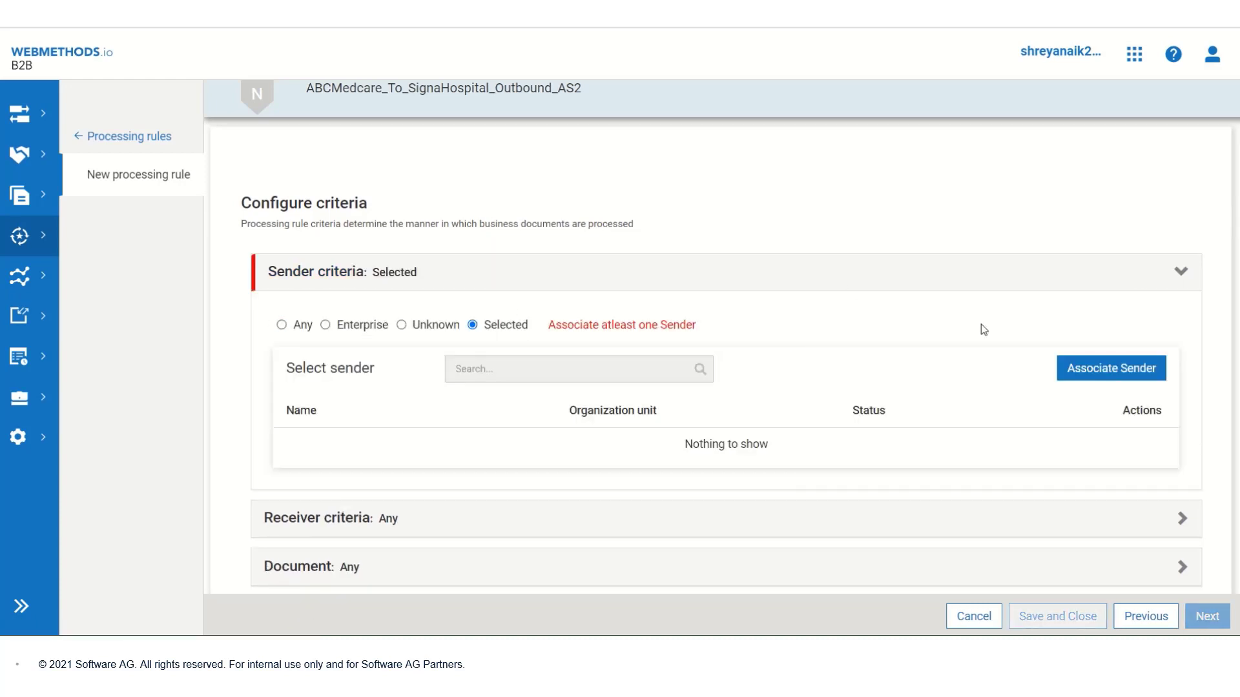
{"action": "left_click", "coordinate": [1077, 369]}
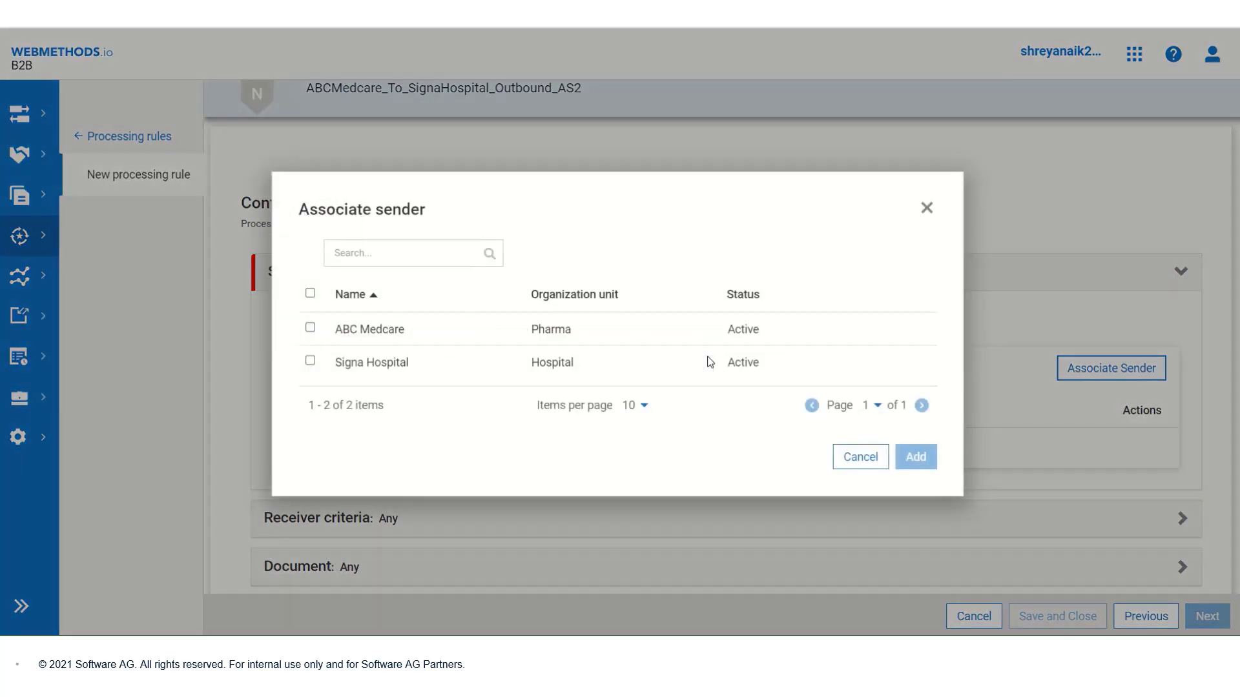
{"action": "left_click", "coordinate": [310, 327]}
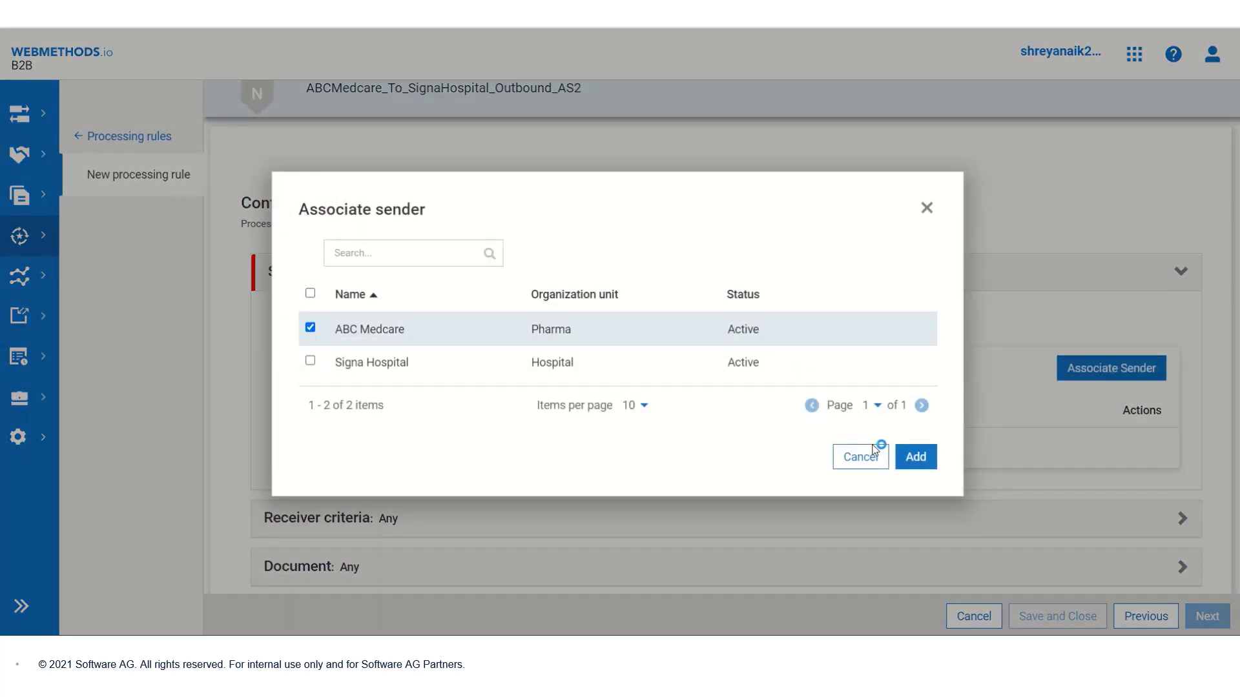
{"action": "left_click", "coordinate": [904, 456]}
{"action": "scroll", "coordinate": [902, 459], "scroll_direction": "down", "scroll_amount": 3}
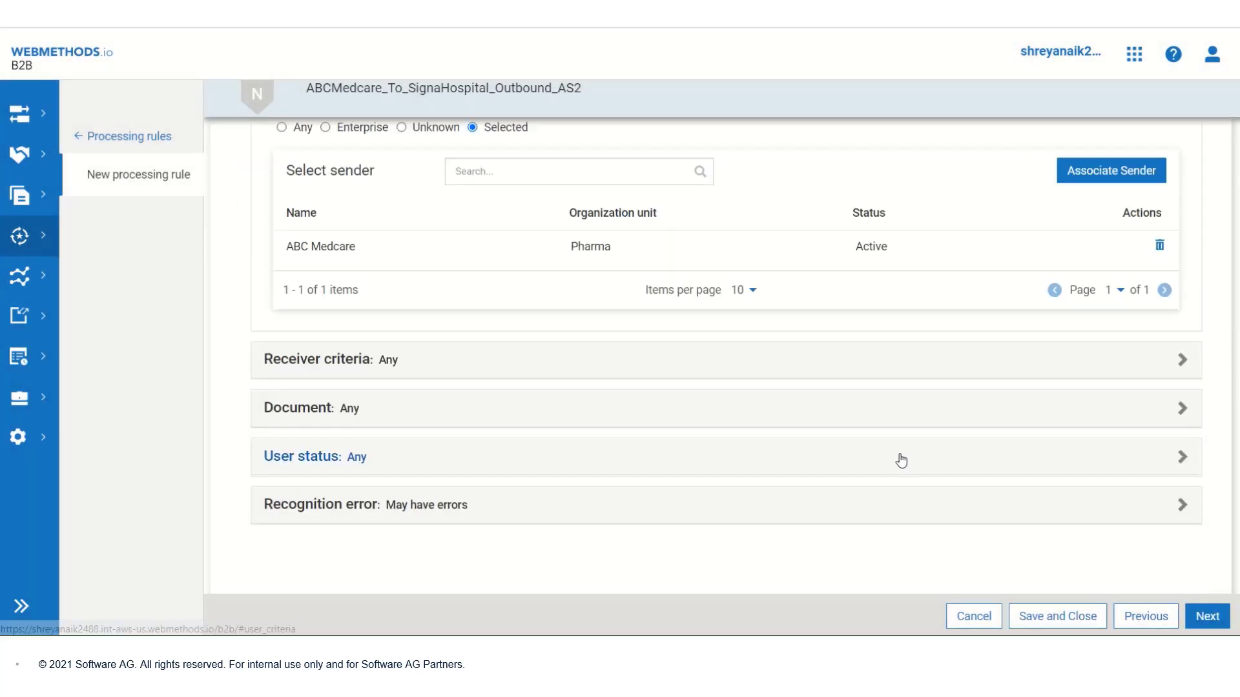
Step: Limit the rule's receiver criteria to the selected partner Signa Hospital
{"action": "left_click", "coordinate": [835, 366]}
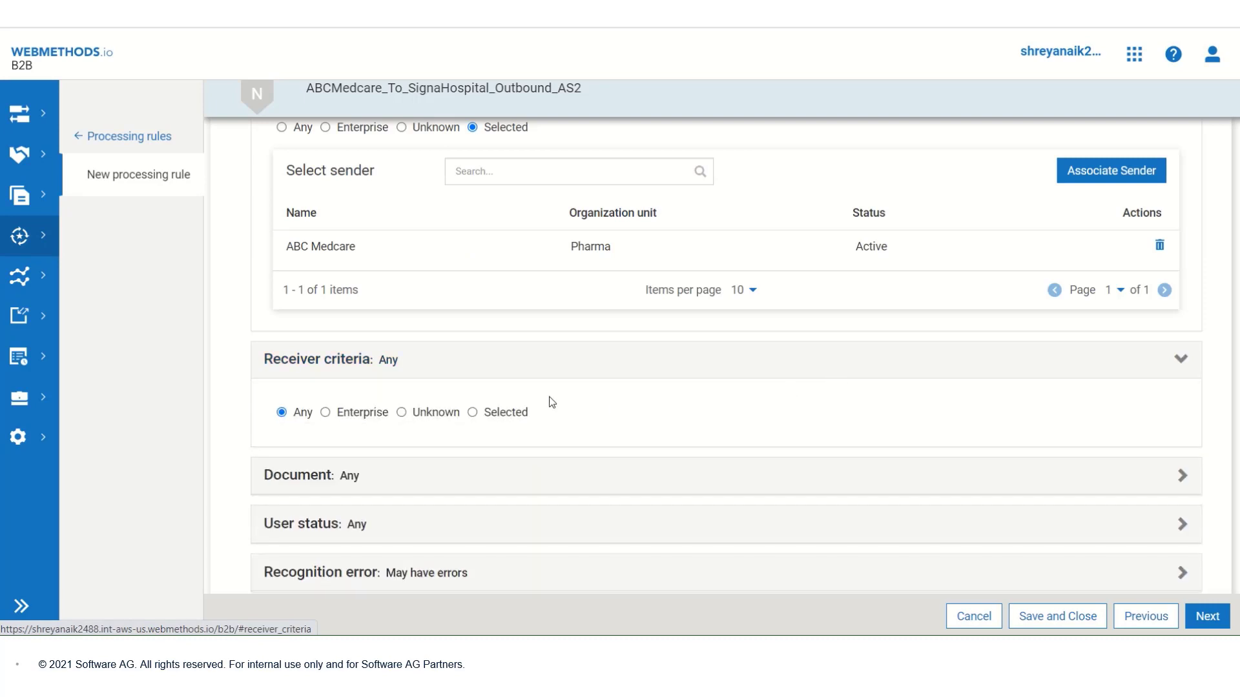
{"action": "left_click", "coordinate": [475, 413]}
{"action": "scroll", "coordinate": [653, 448], "scroll_direction": "down", "scroll_amount": 3}
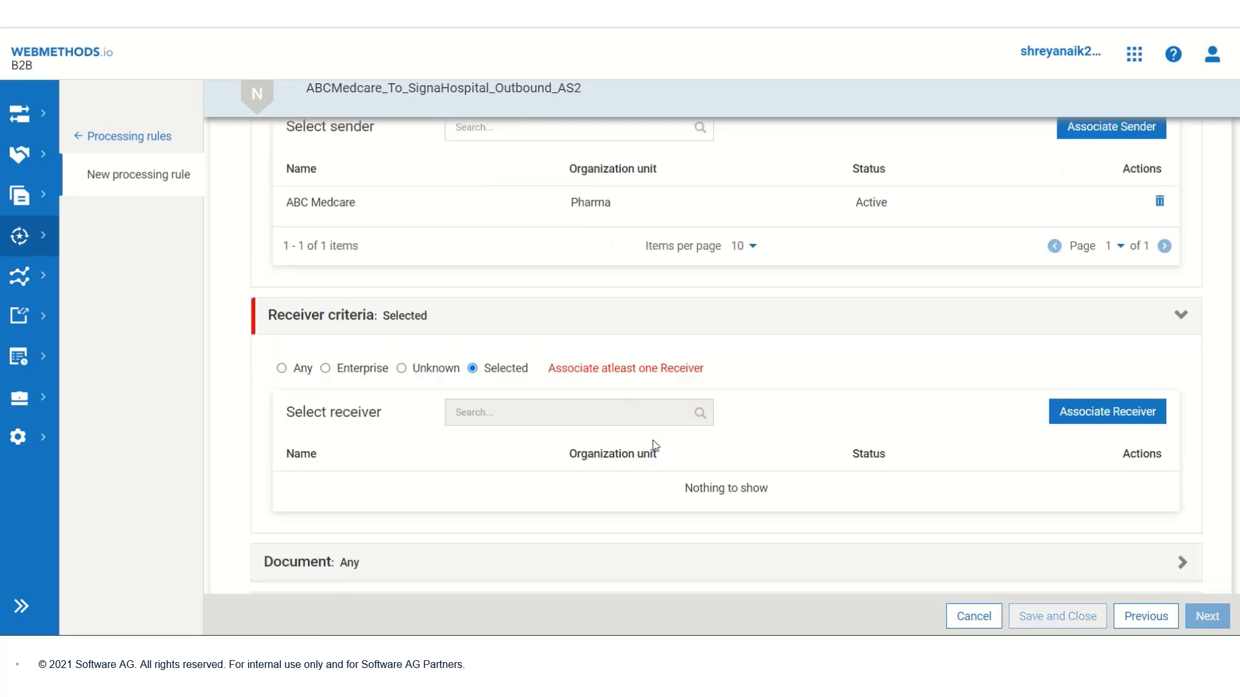
{"action": "left_click", "coordinate": [1072, 316]}
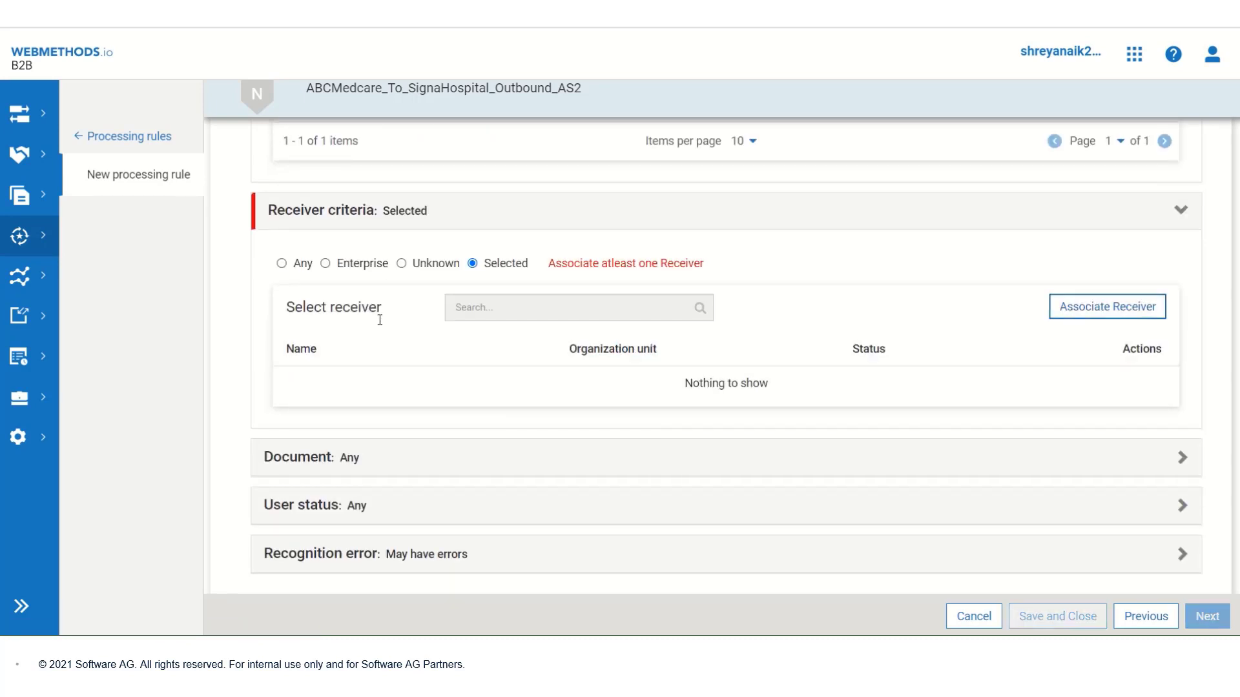
{"action": "left_click", "coordinate": [310, 360]}
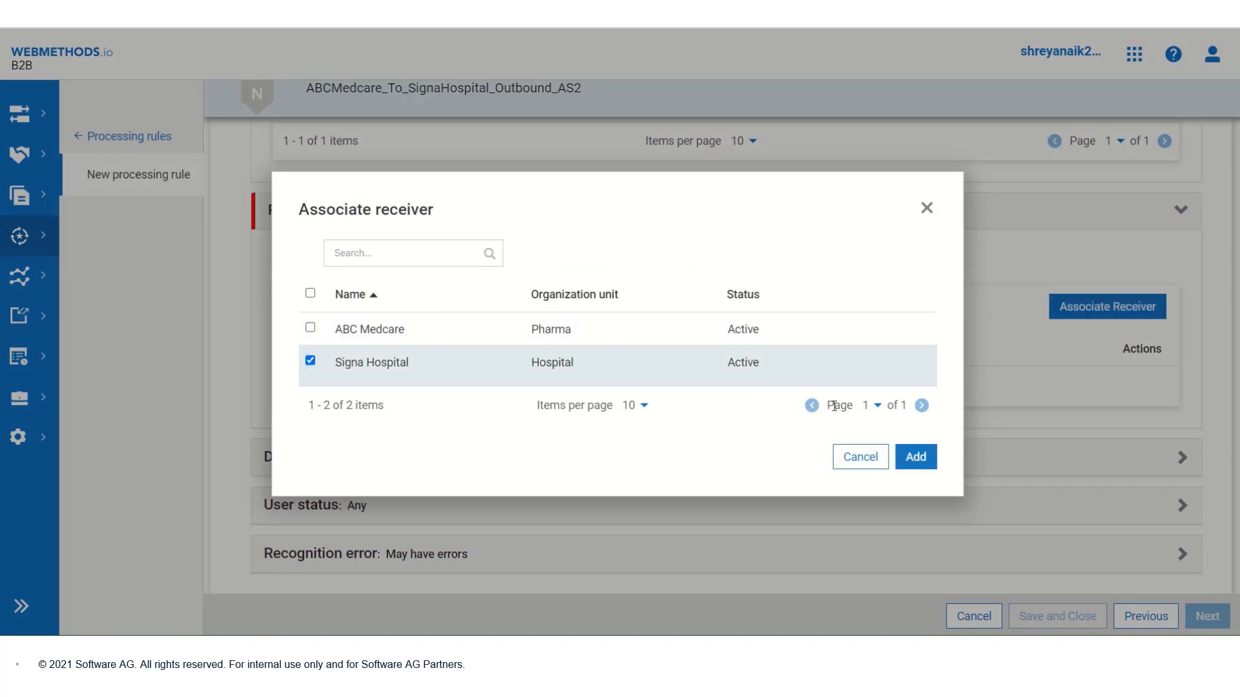
{"action": "left_click", "coordinate": [915, 457]}
{"action": "scroll", "coordinate": [1109, 418], "scroll_direction": "down", "scroll_amount": 2}
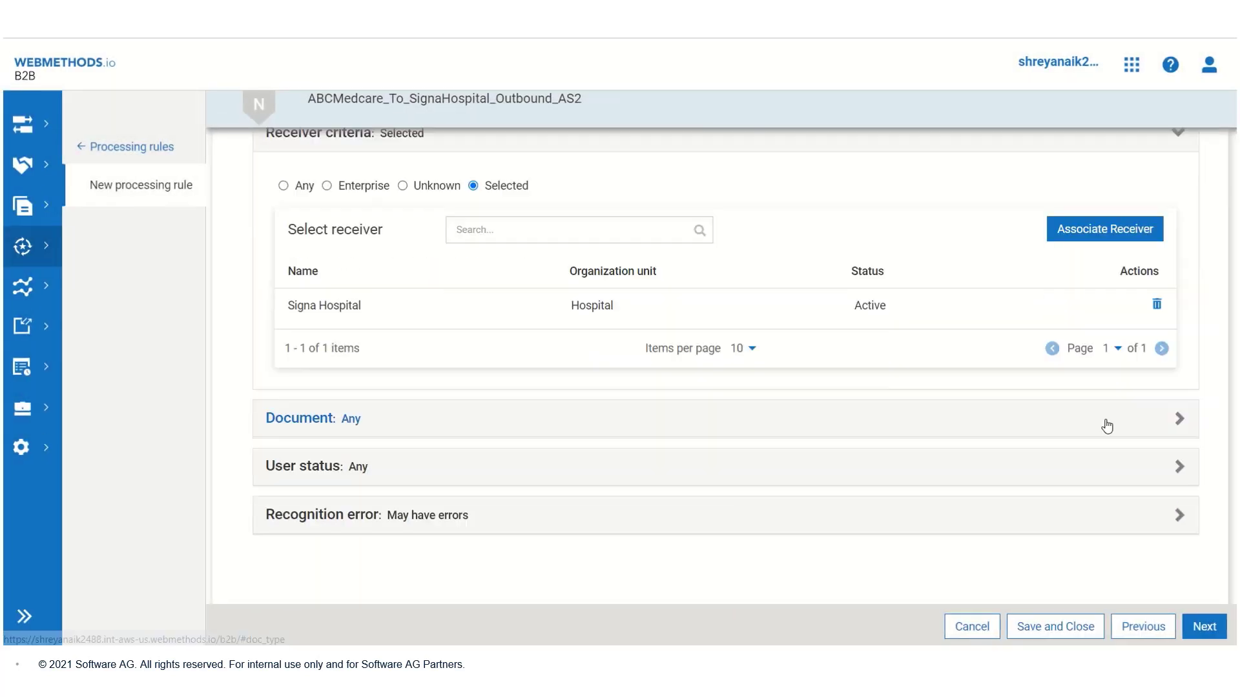
Step: Restrict the document criteria to the X12 4010 850 Purchase Order document type
{"action": "left_click", "coordinate": [1106, 426]}
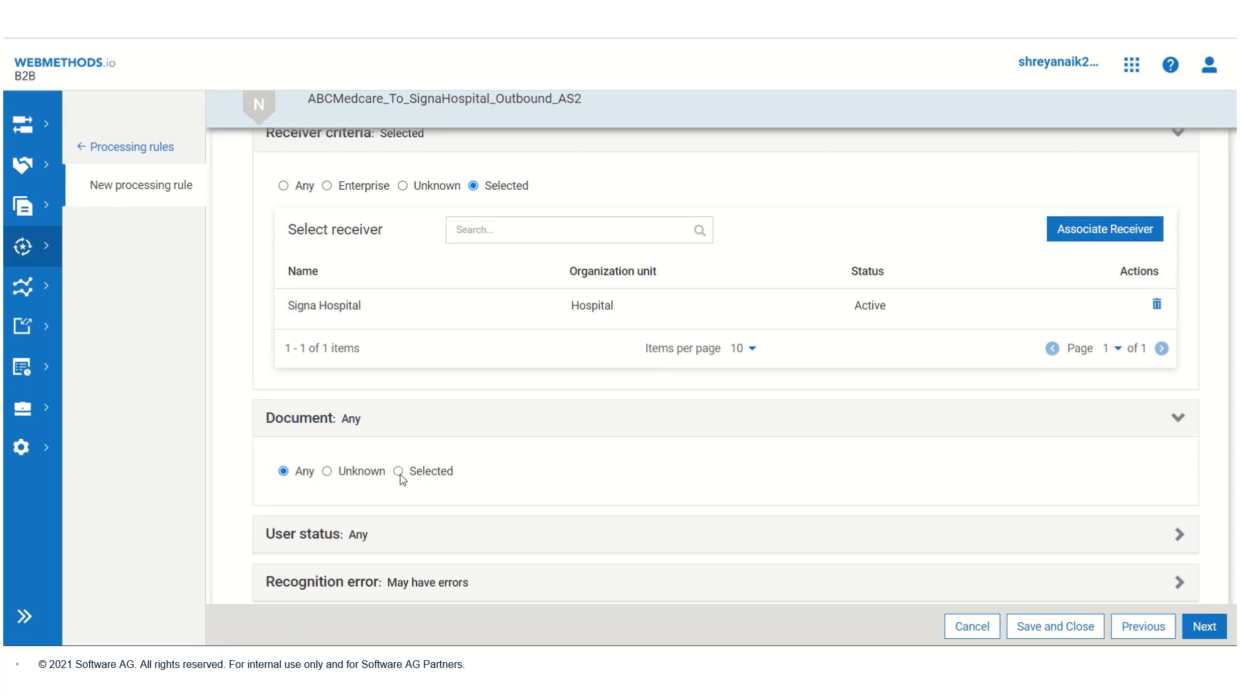
{"action": "left_click", "coordinate": [398, 471]}
{"action": "scroll", "coordinate": [930, 443], "scroll_direction": "down", "scroll_amount": 2}
{"action": "left_click", "coordinate": [1063, 350]}
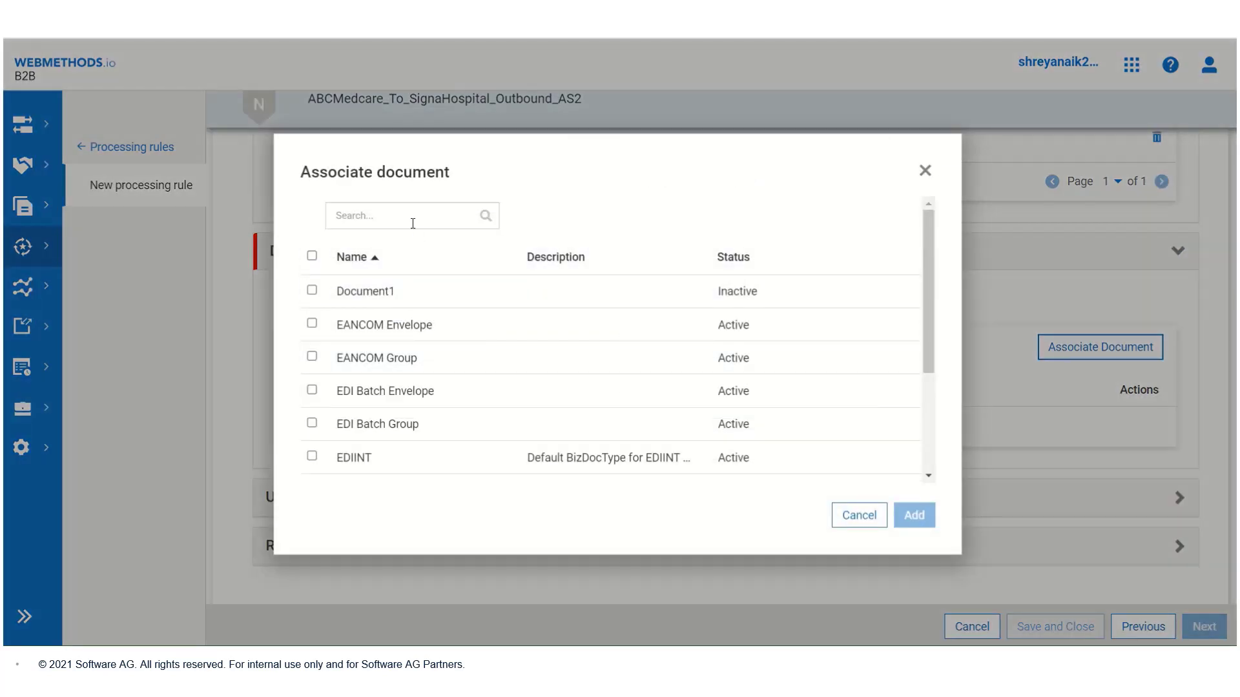
{"action": "left_click", "coordinate": [412, 224]}
{"action": "type", "text": "x12"}
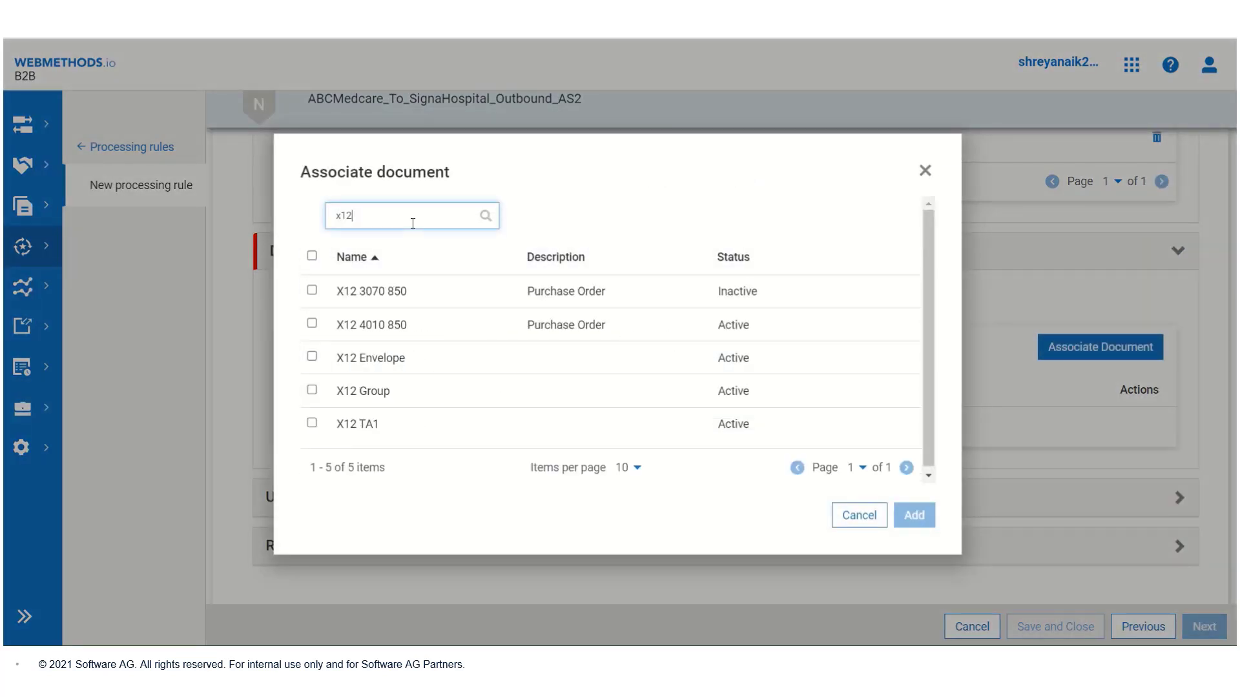
{"action": "left_click", "coordinate": [333, 320]}
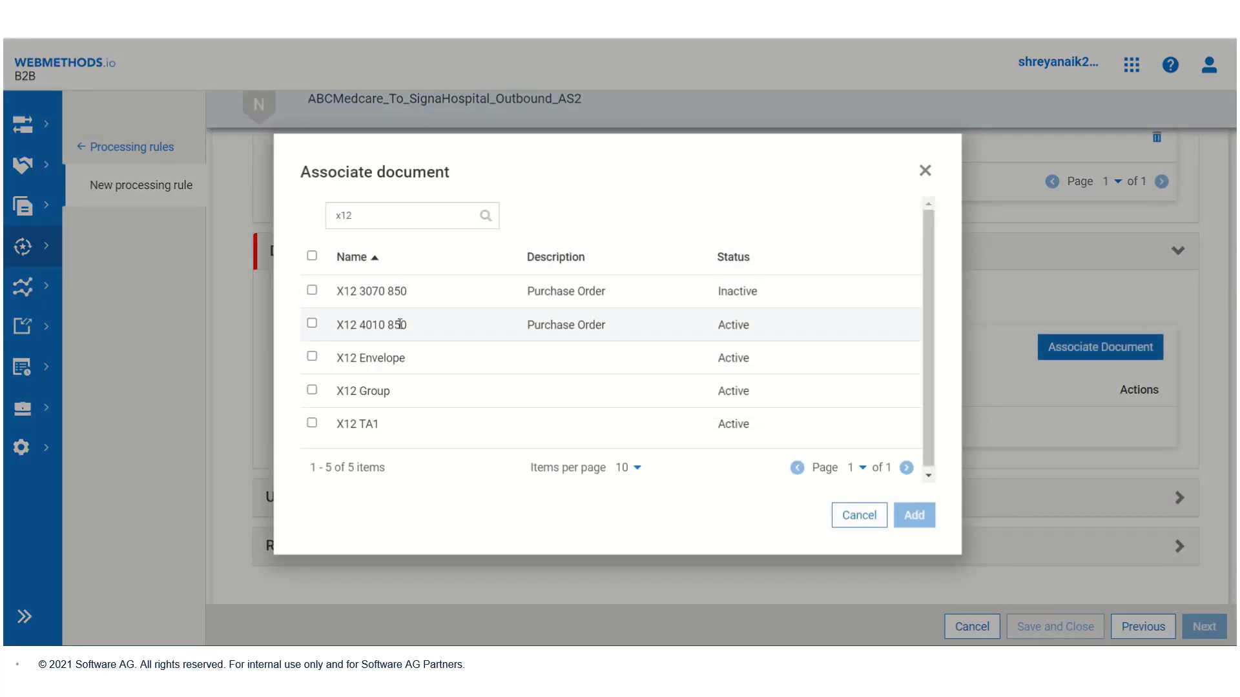
{"action": "left_click", "coordinate": [312, 324]}
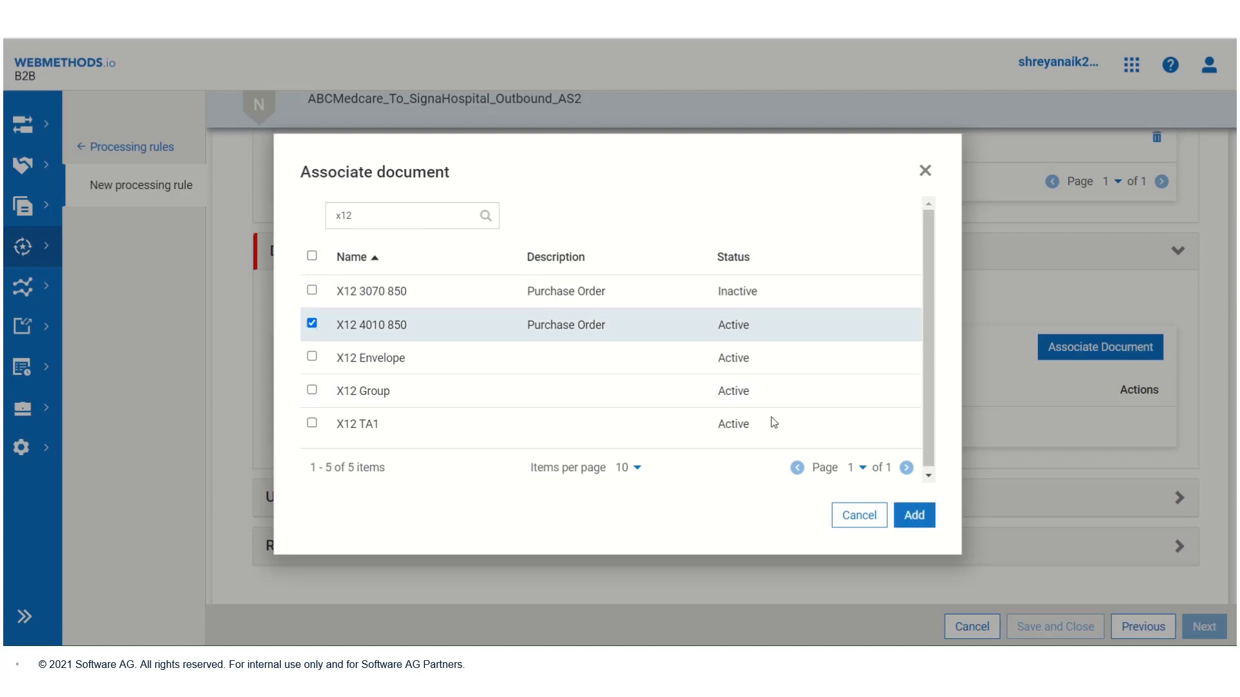
{"action": "left_click", "coordinate": [913, 517]}
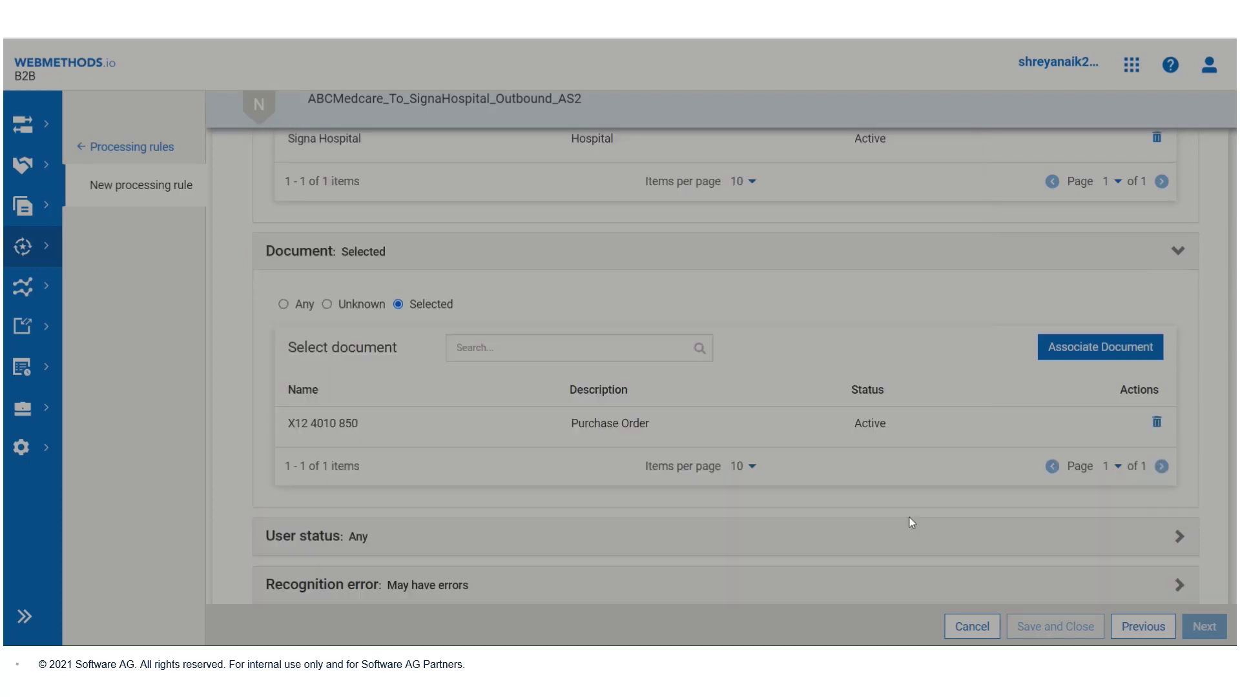
{"action": "scroll", "coordinate": [840, 384], "scroll_direction": "down", "scroll_amount": 1}
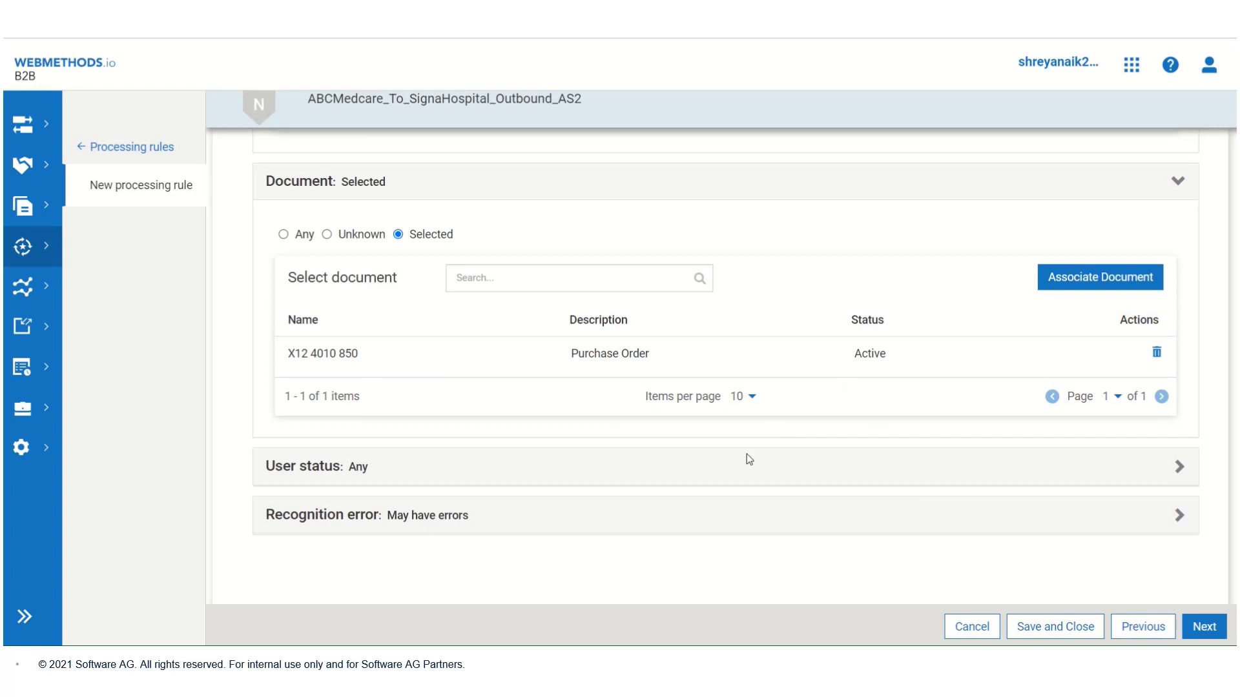
Step: Review the User status and Recognition error criteria, leaving them at their defaults
{"action": "left_click", "coordinate": [747, 471]}
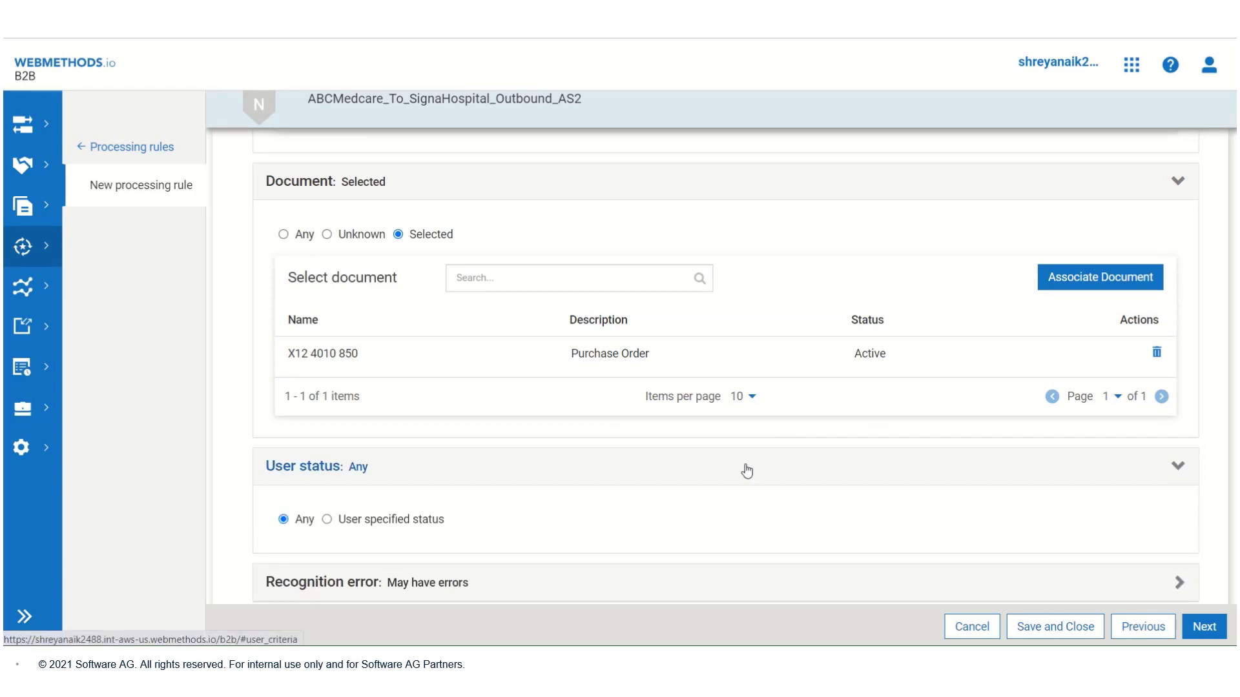
{"action": "scroll", "coordinate": [747, 471], "scroll_direction": "down", "scroll_amount": 1}
{"action": "left_click", "coordinate": [554, 526]}
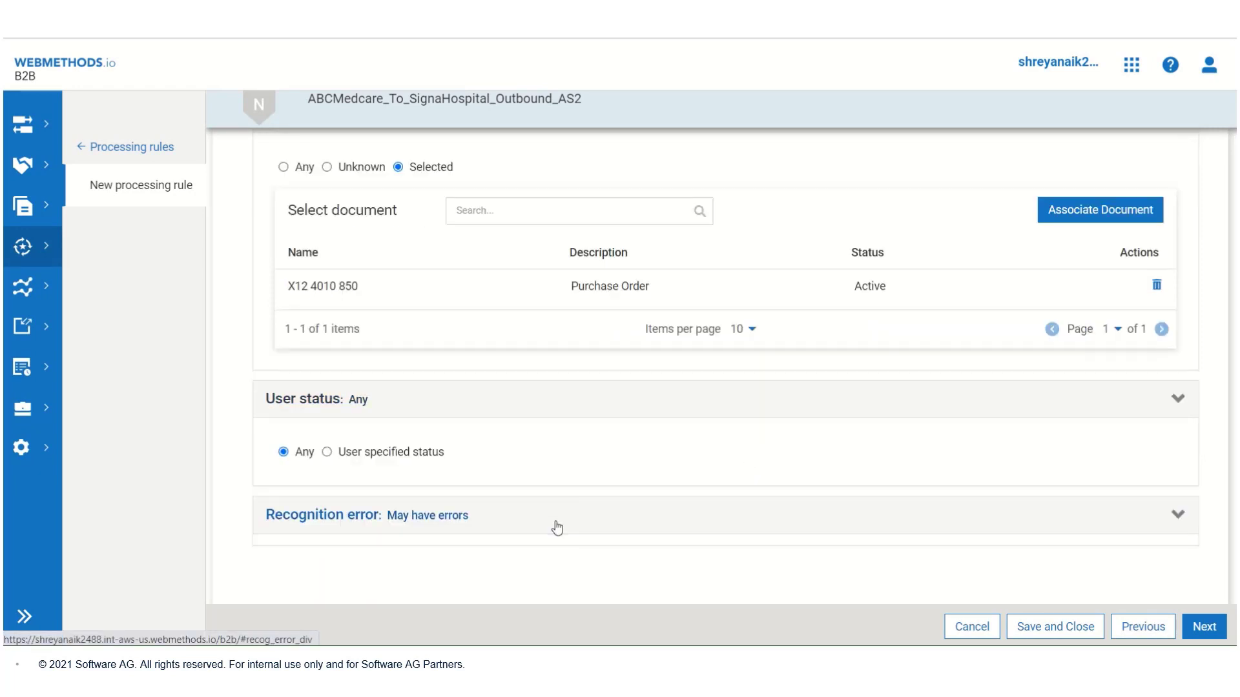
{"action": "scroll", "coordinate": [556, 528], "scroll_direction": "down", "scroll_amount": 1}
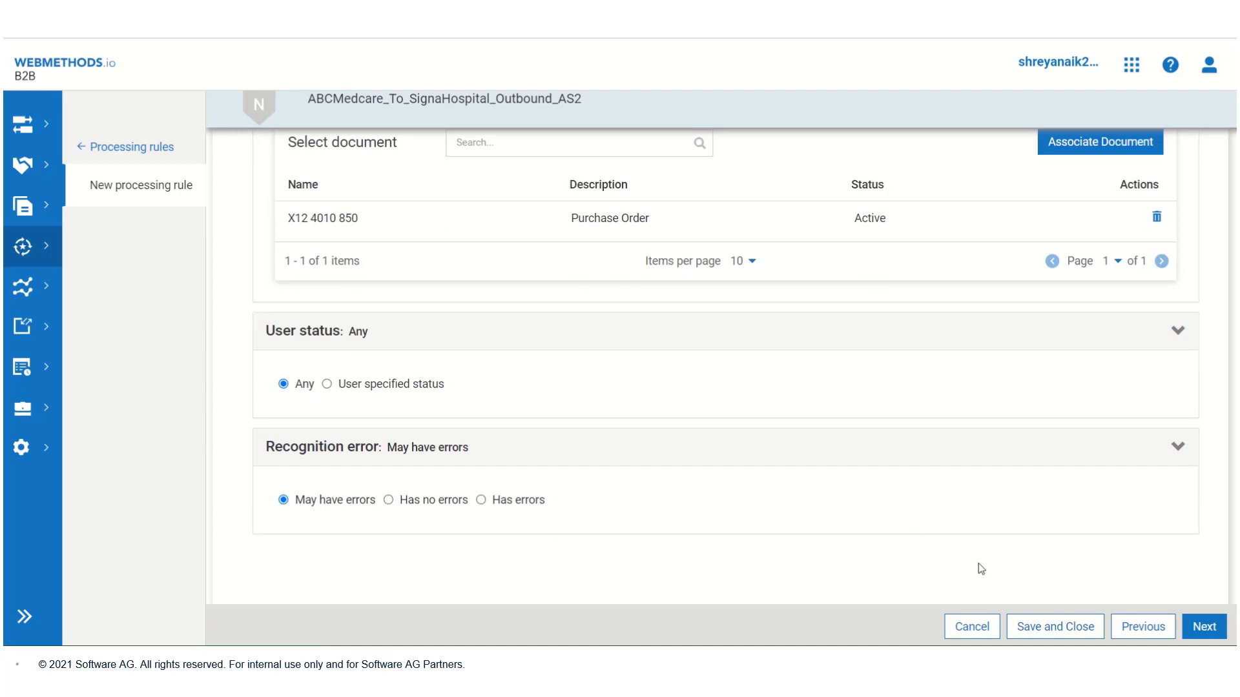
Step: Skip extended criteria and keep default pre-processing to reach the Configure action step
{"action": "left_click", "coordinate": [1214, 633]}
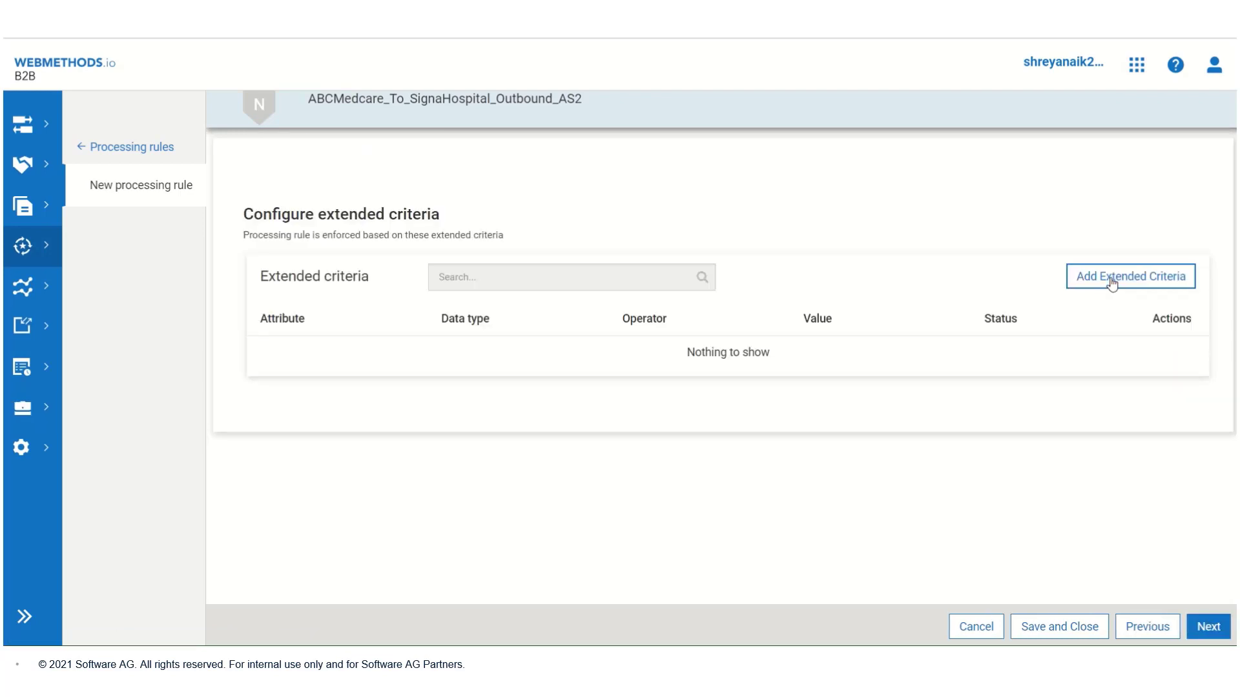
{"action": "left_click", "coordinate": [1204, 629]}
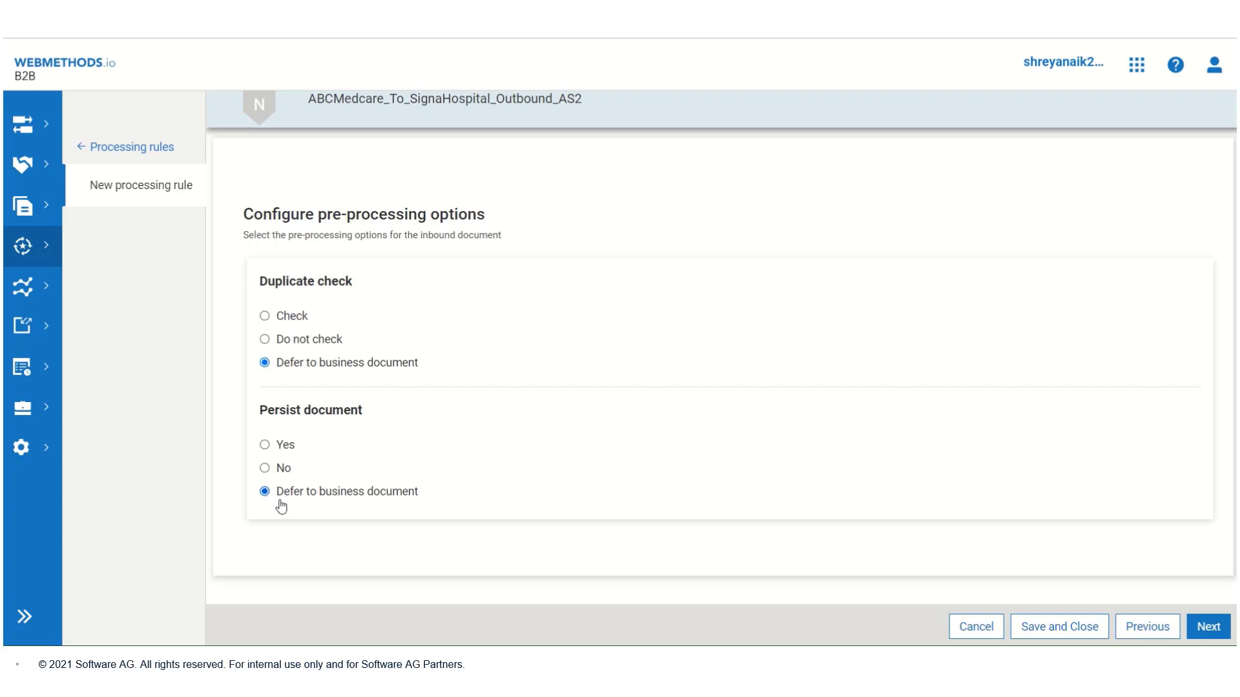
{"action": "left_click", "coordinate": [1210, 629]}
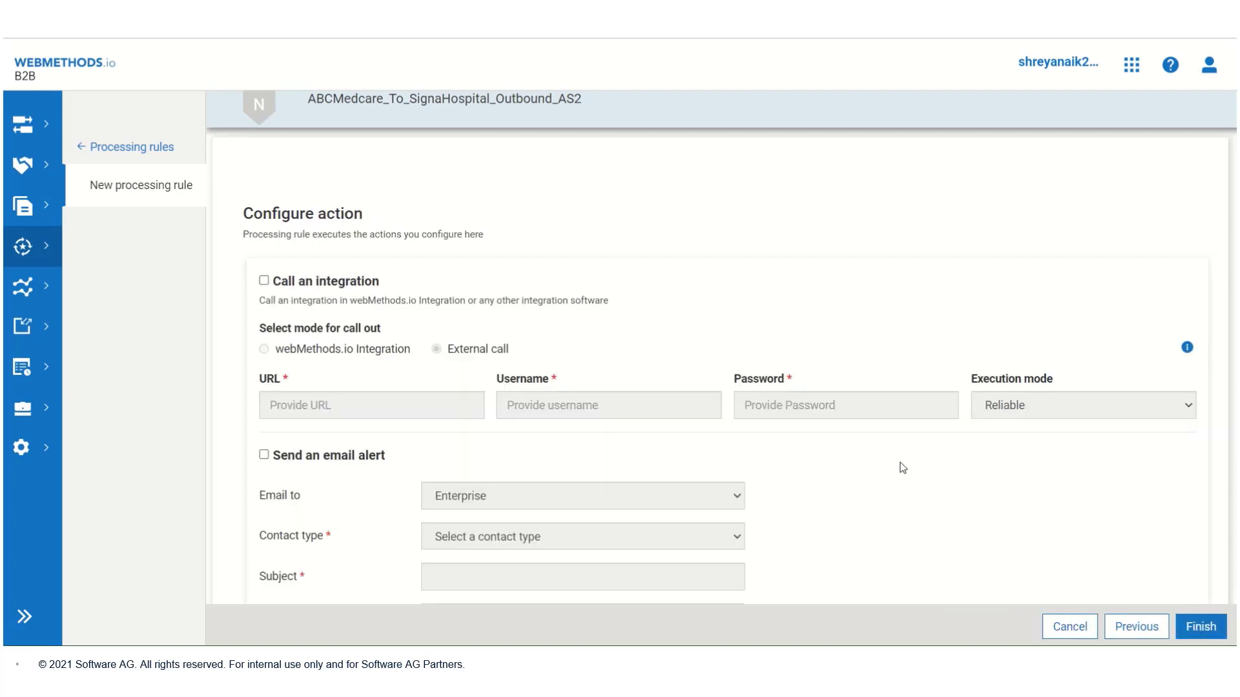
Step: Enable the rule's email alert to specific email addresses and add the recipient's e-mail address
{"action": "scroll", "coordinate": [599, 425], "scroll_direction": "down", "scroll_amount": 2}
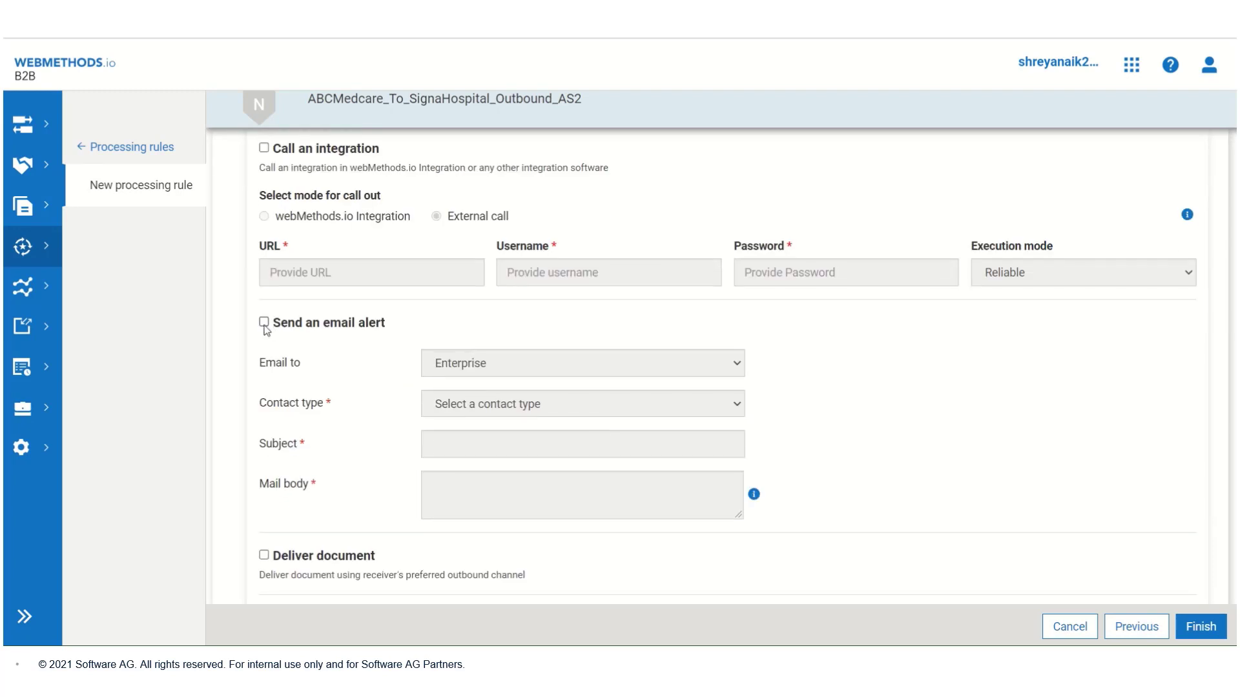
{"action": "left_click", "coordinate": [264, 322]}
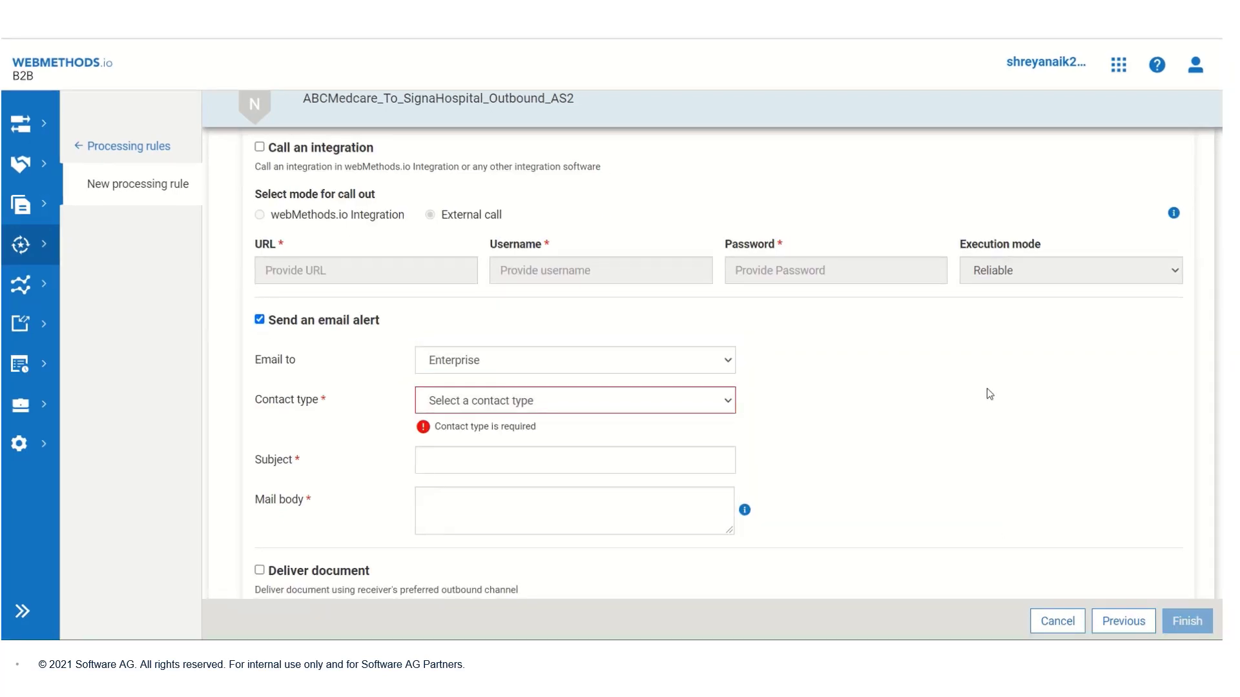
{"action": "left_click", "coordinate": [725, 365]}
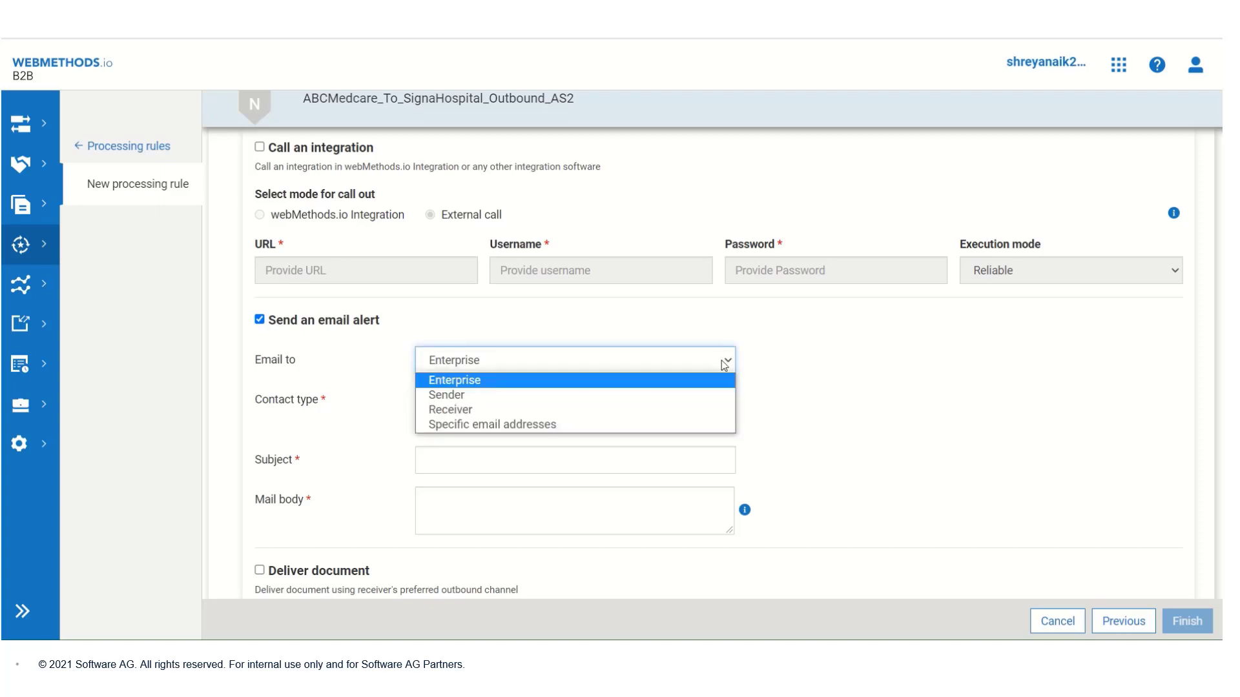
{"action": "left_click", "coordinate": [610, 425]}
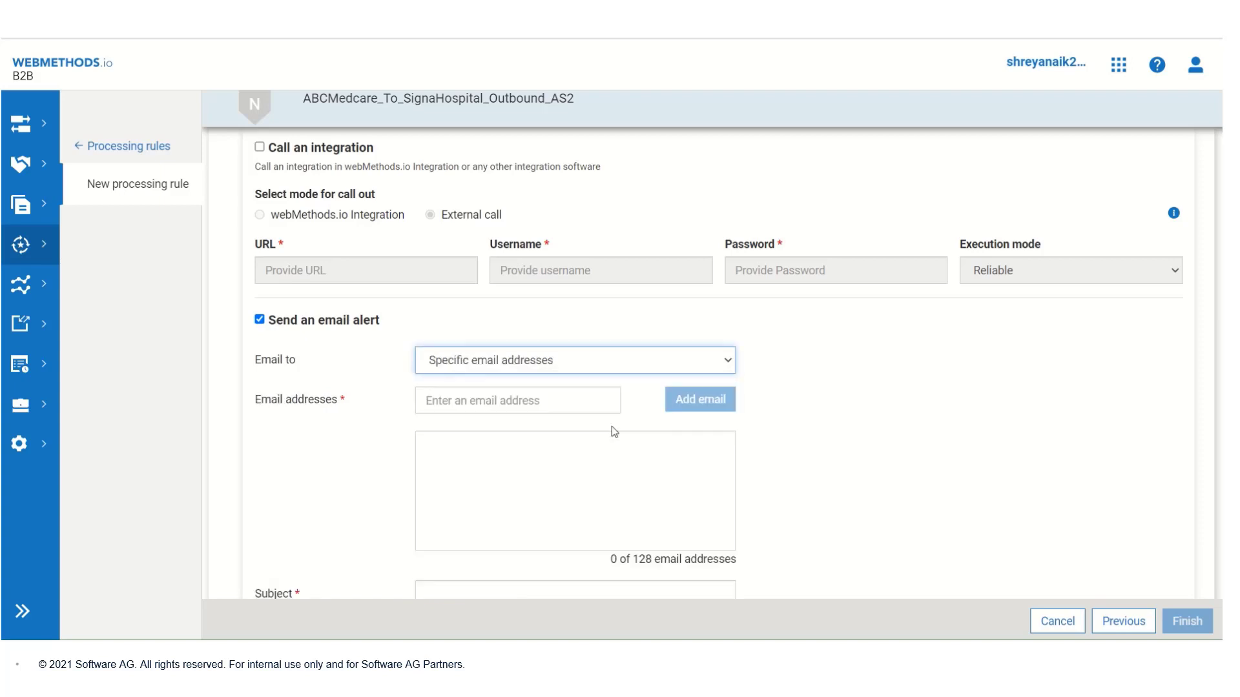
{"action": "left_click", "coordinate": [561, 404]}
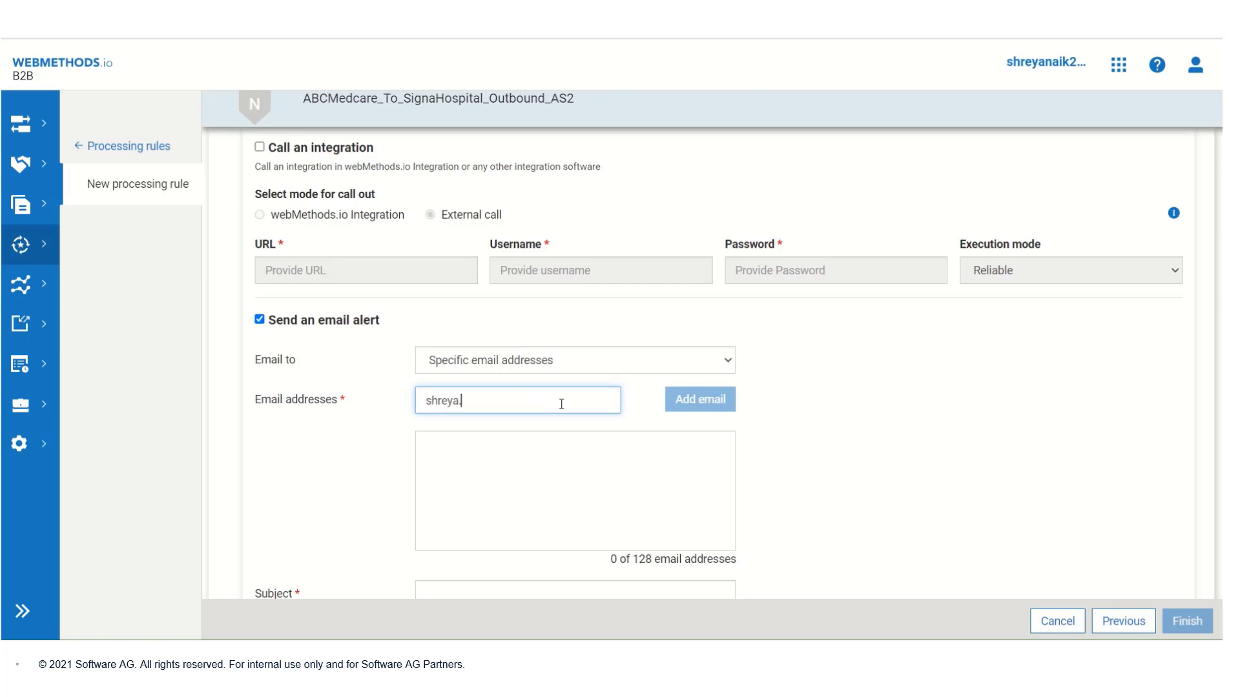
{"action": "left_click", "coordinate": [708, 400]}
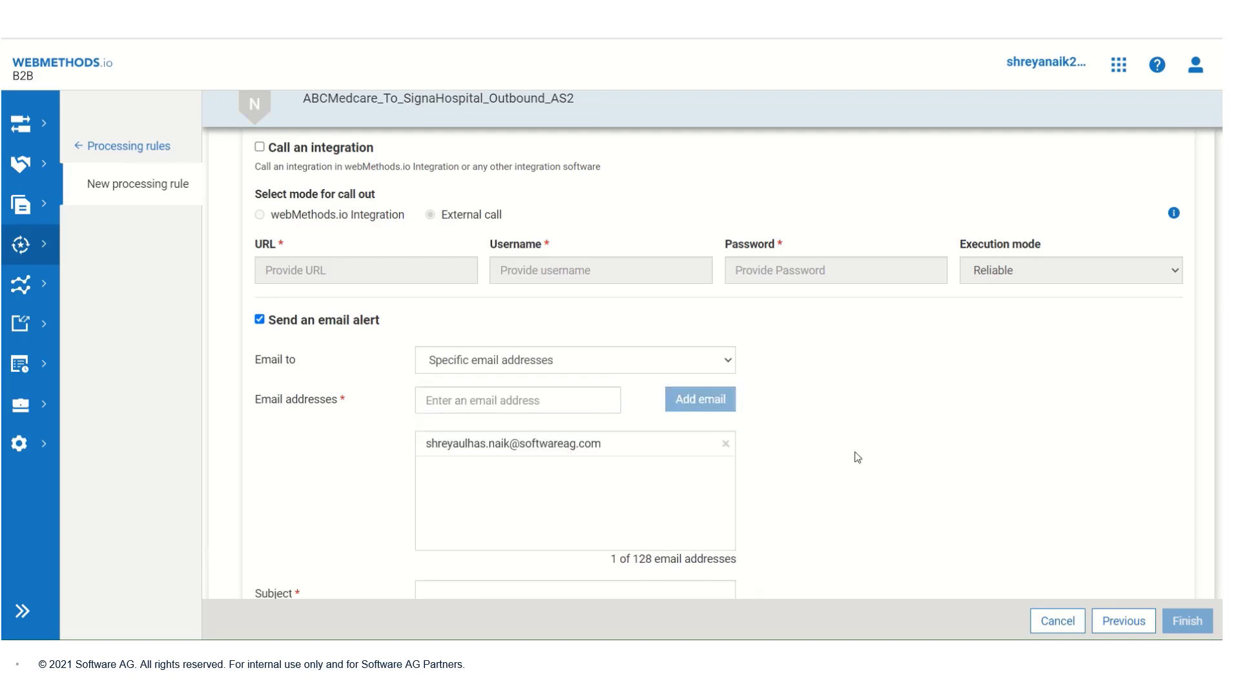
{"action": "scroll", "coordinate": [857, 457], "scroll_direction": "down", "scroll_amount": 3}
Step: Set alert subject '850 Purchase Order', paste the template body, enable Deliver document, and save the rule
{"action": "left_click", "coordinate": [534, 371]}
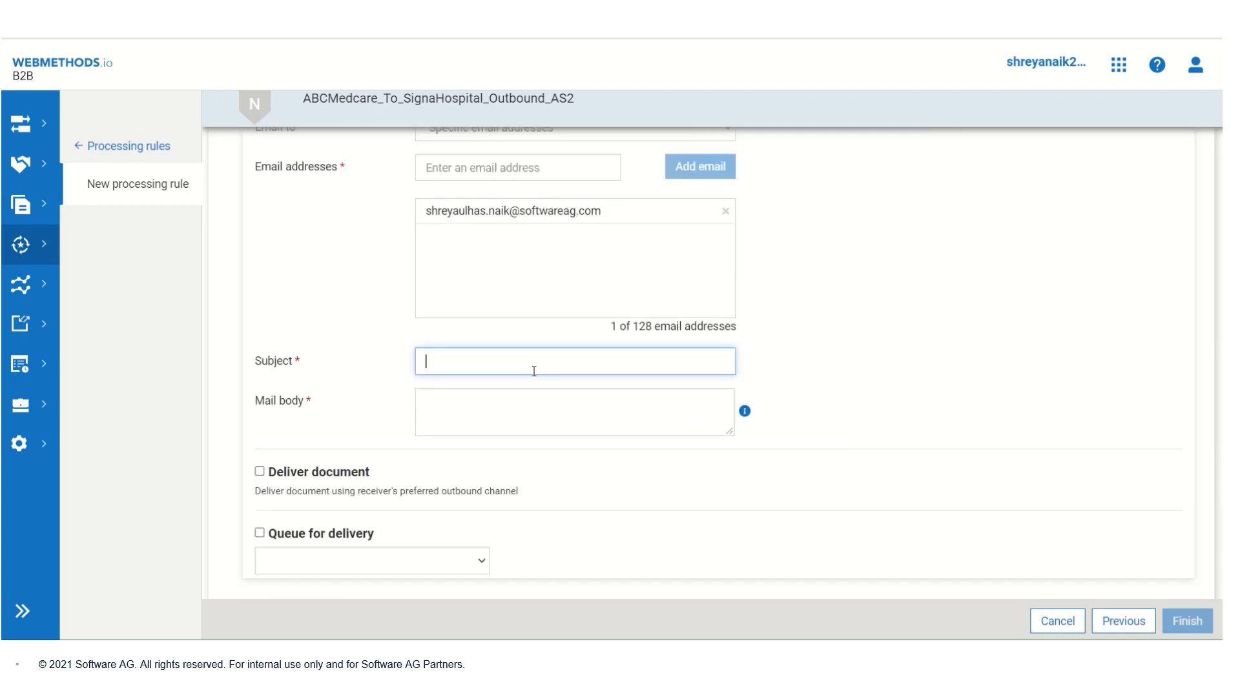
{"action": "type", "text": "850 Purchase Order"}
{"action": "left_click", "coordinate": [496, 417]}
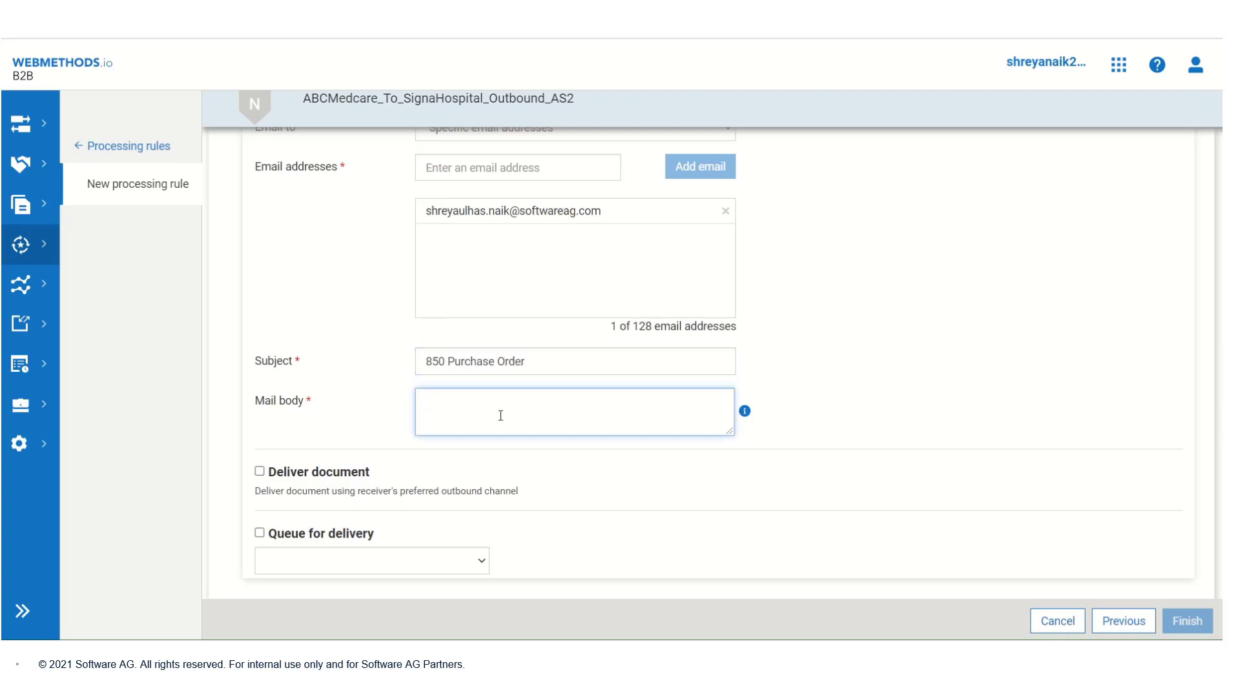
{"action": "key", "text": "ctrl+v"}
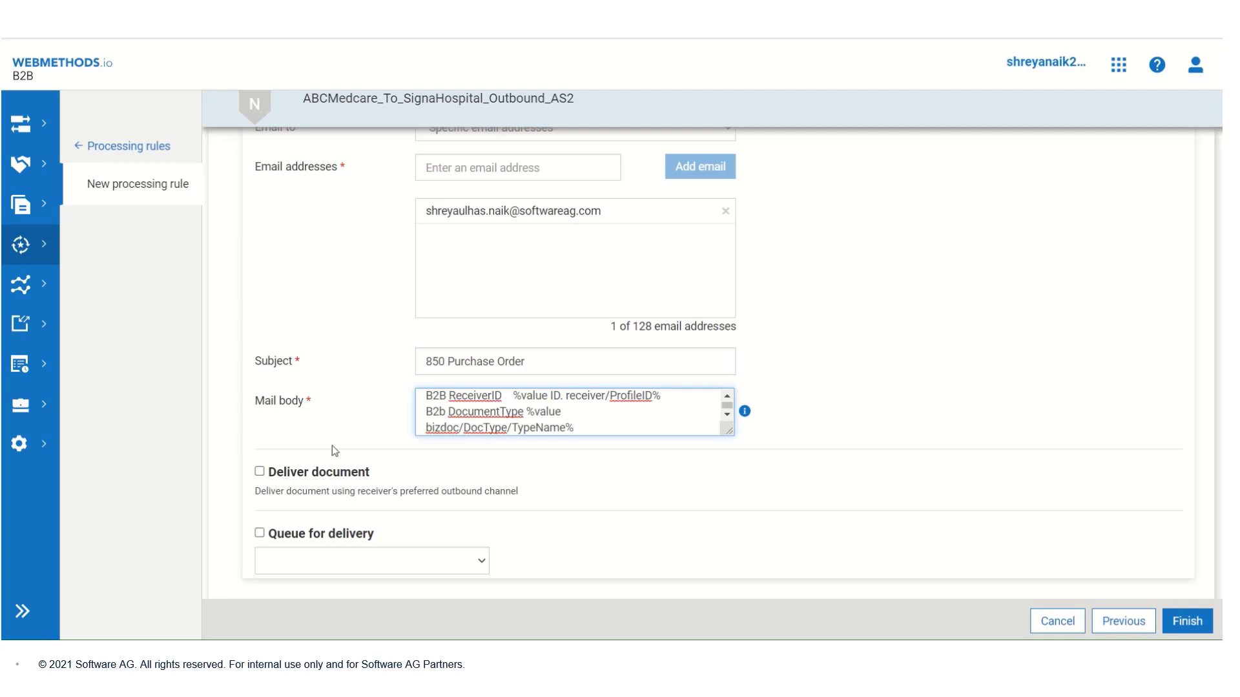
{"action": "left_click", "coordinate": [260, 472]}
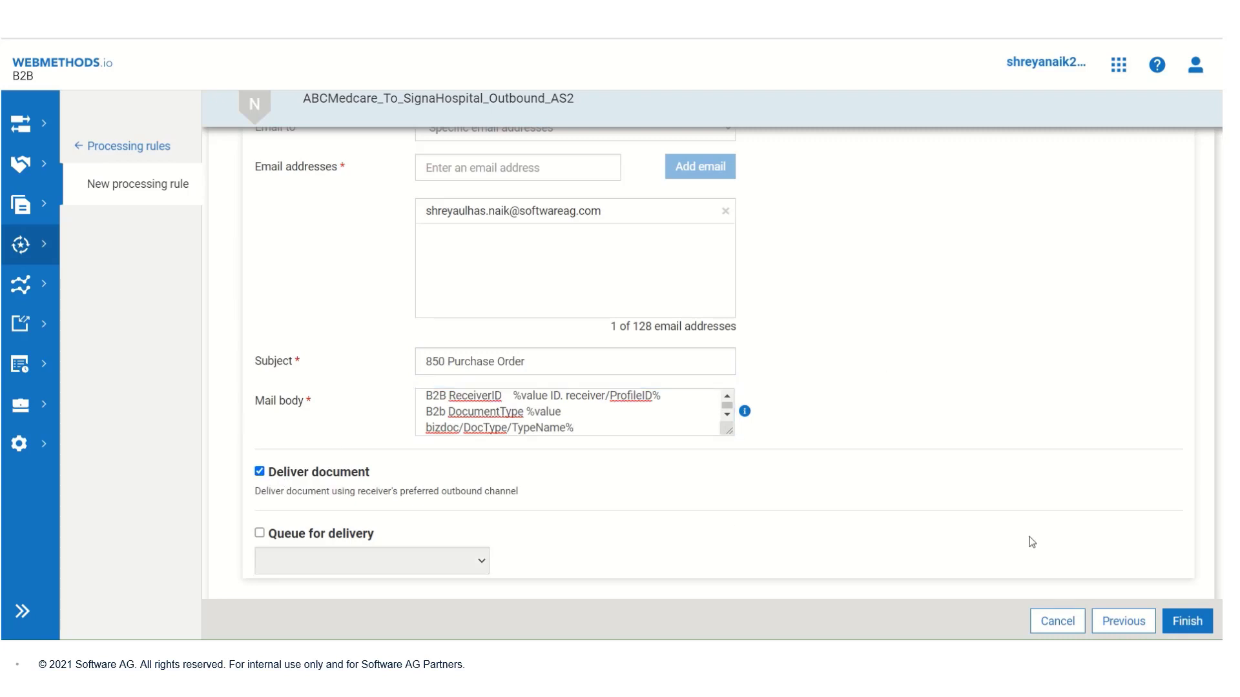
{"action": "left_click", "coordinate": [1185, 622]}
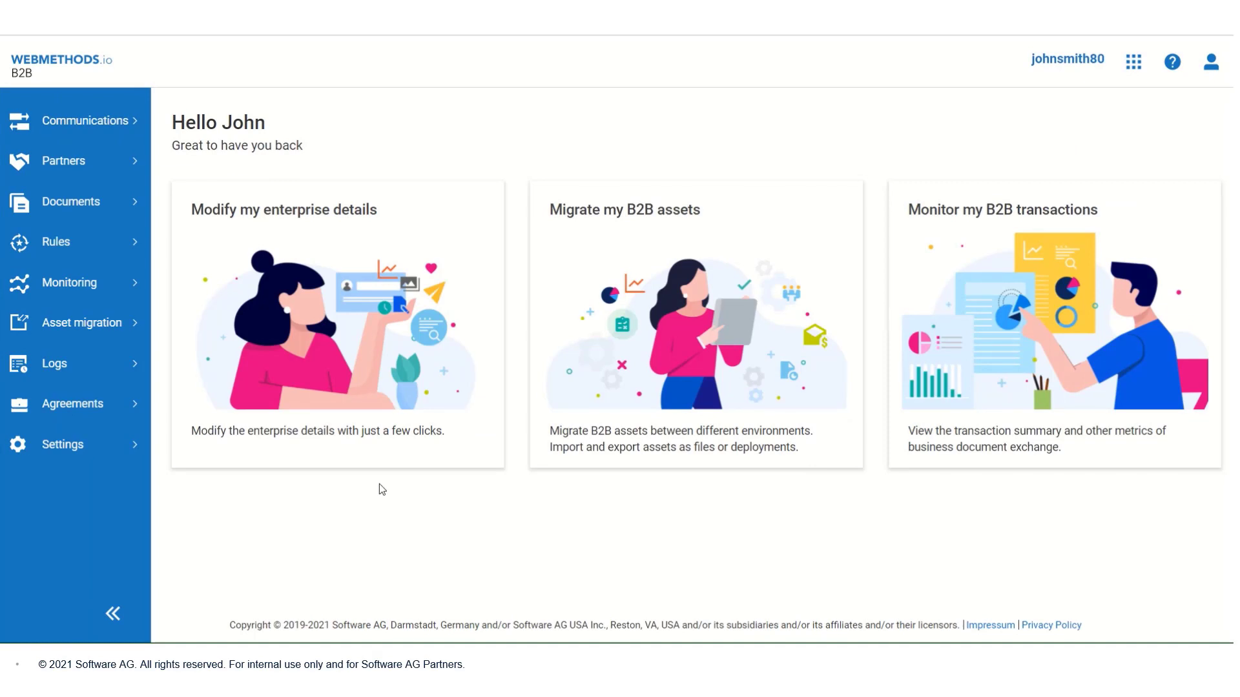
Step: Add another processing rule sequenced Last and begin naming it 'ABCMedcare'
{"action": "left_click", "coordinate": [96, 245]}
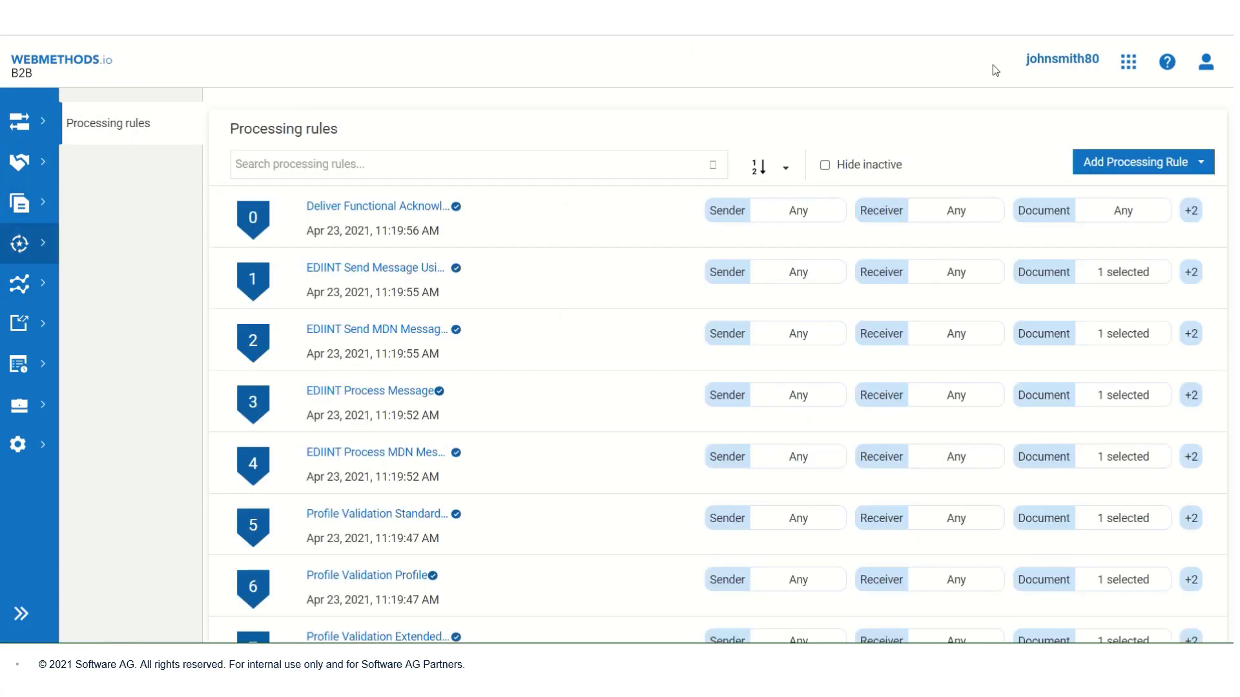
{"action": "left_click", "coordinate": [1130, 165]}
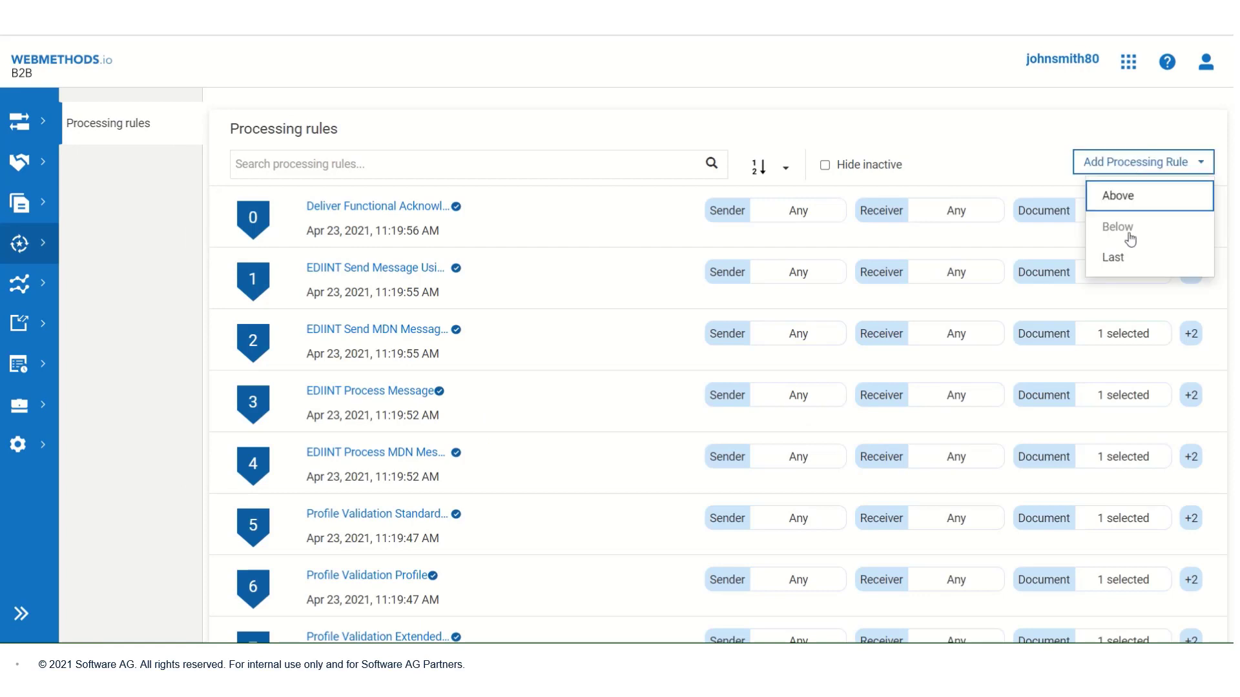
{"action": "left_click", "coordinate": [1129, 260]}
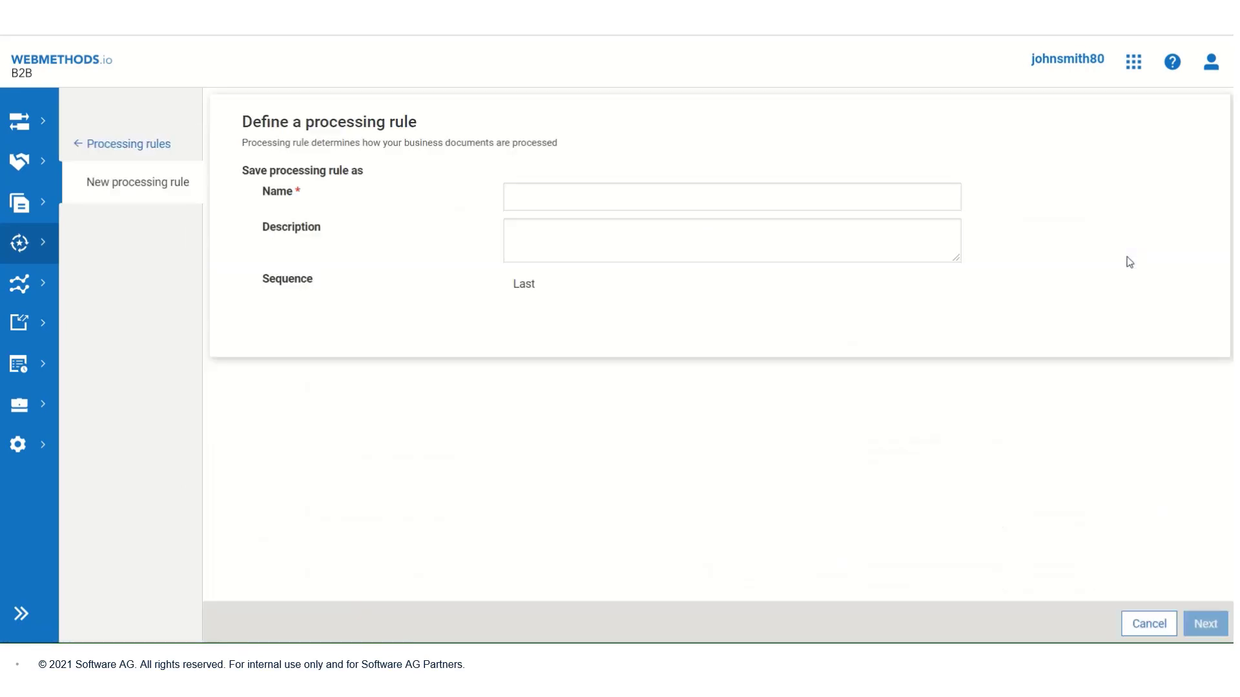
{"action": "left_click", "coordinate": [613, 200]}
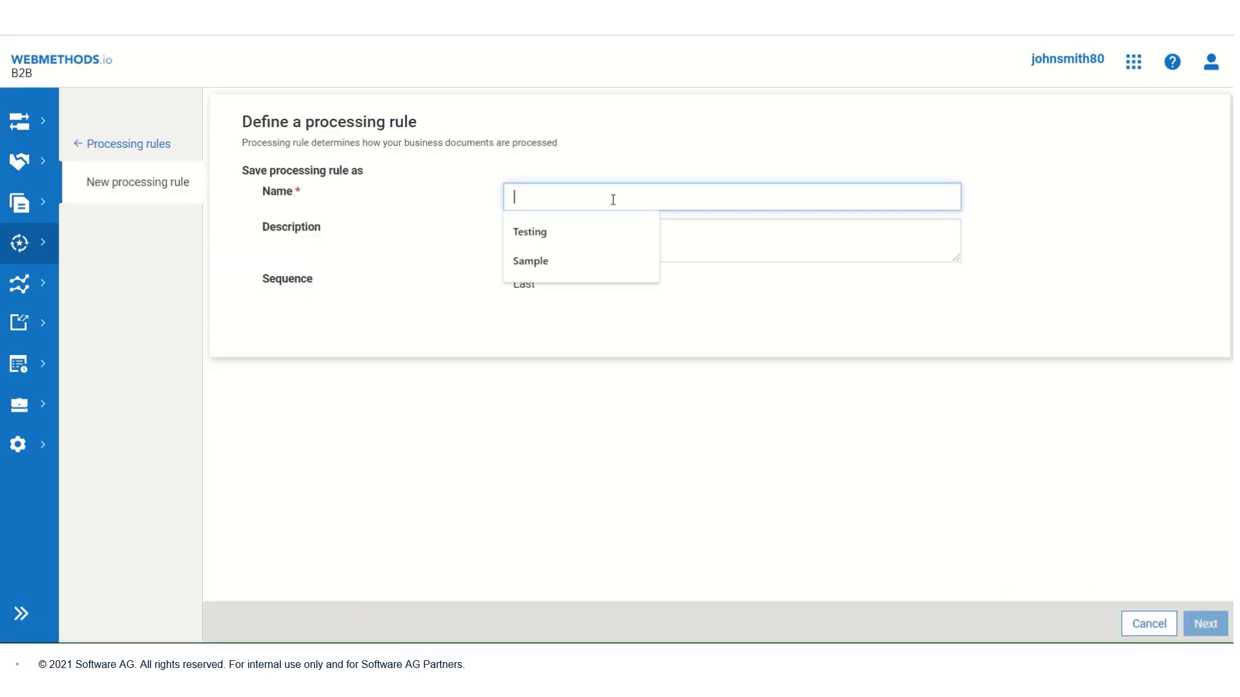
{"action": "type", "text": "ABCMedcare"}
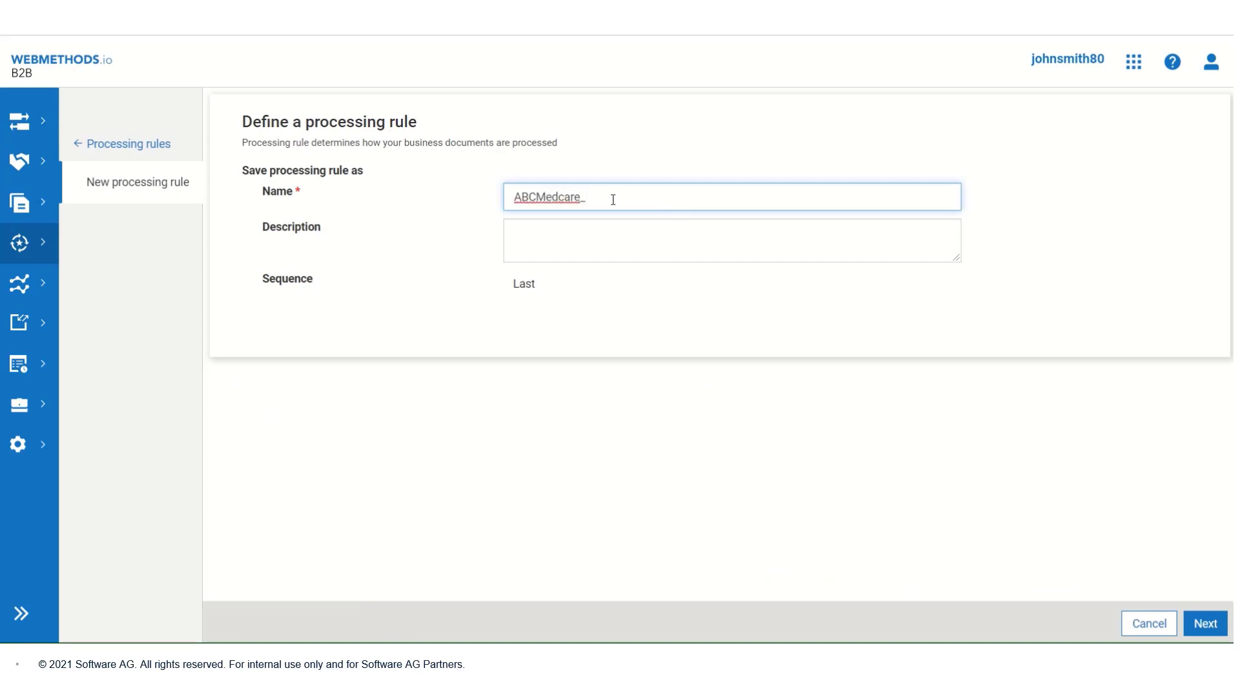
Step: Complete the rule name as ABCMedcare_To_SignaHospital_Inbound_AS2
{"action": "type", "text": "_To_SignaHospital_Inbound_AS2"}
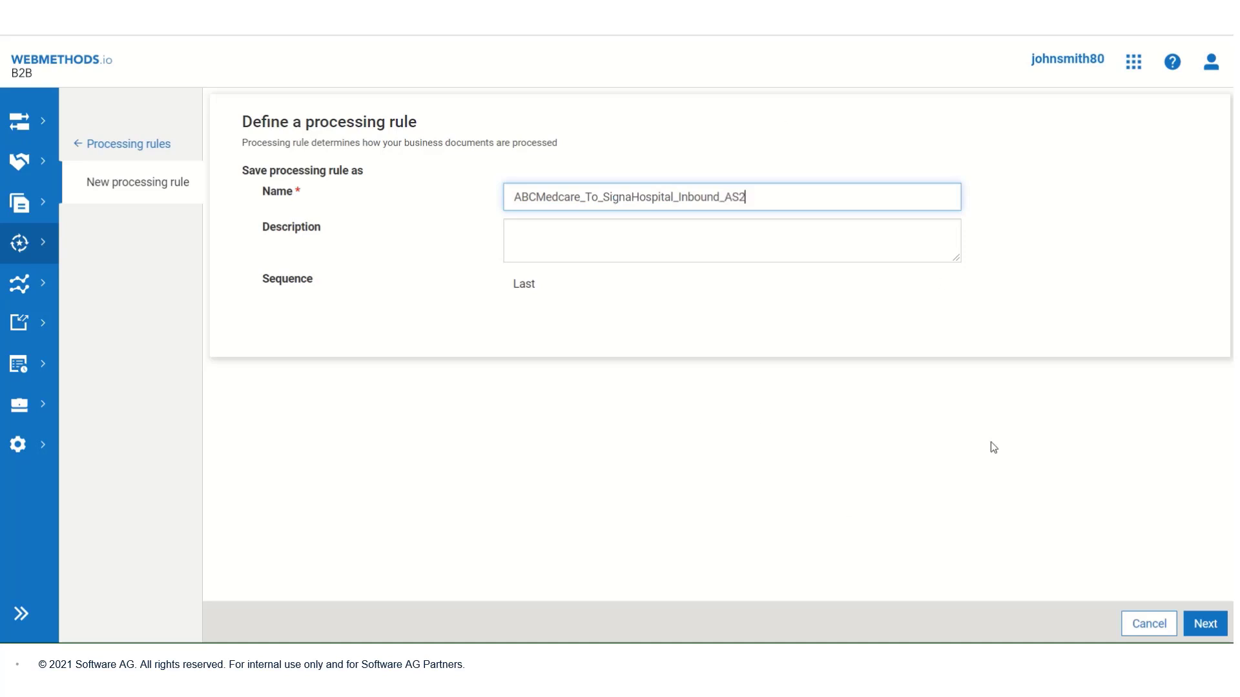
Step: Limit the inbound rule's sender criteria to the selected partner ABCMedcare
{"action": "left_click", "coordinate": [1202, 625]}
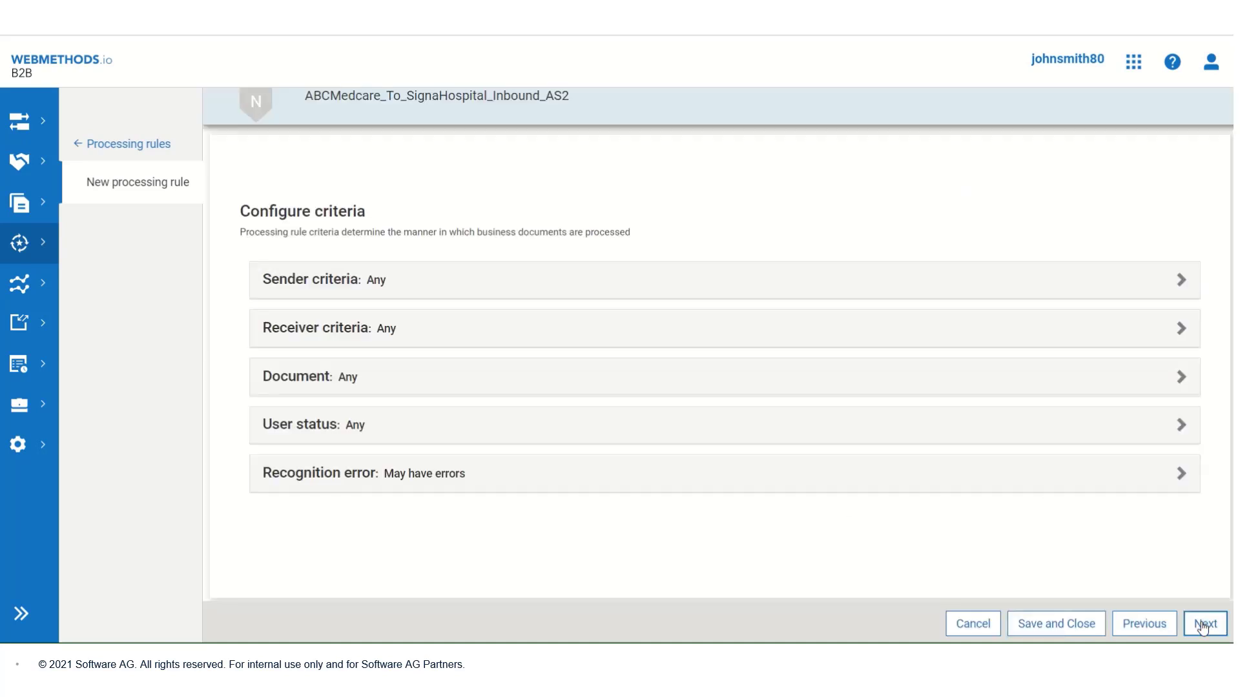
{"action": "left_click", "coordinate": [648, 292]}
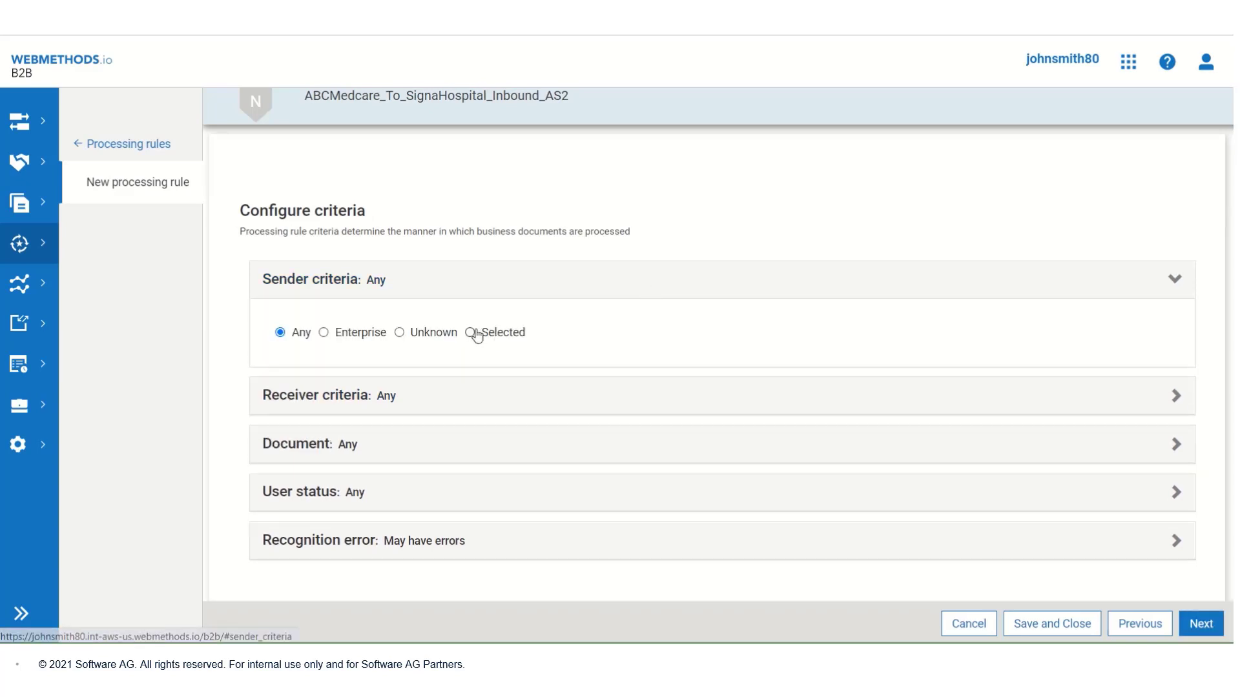
{"action": "left_click", "coordinate": [470, 332]}
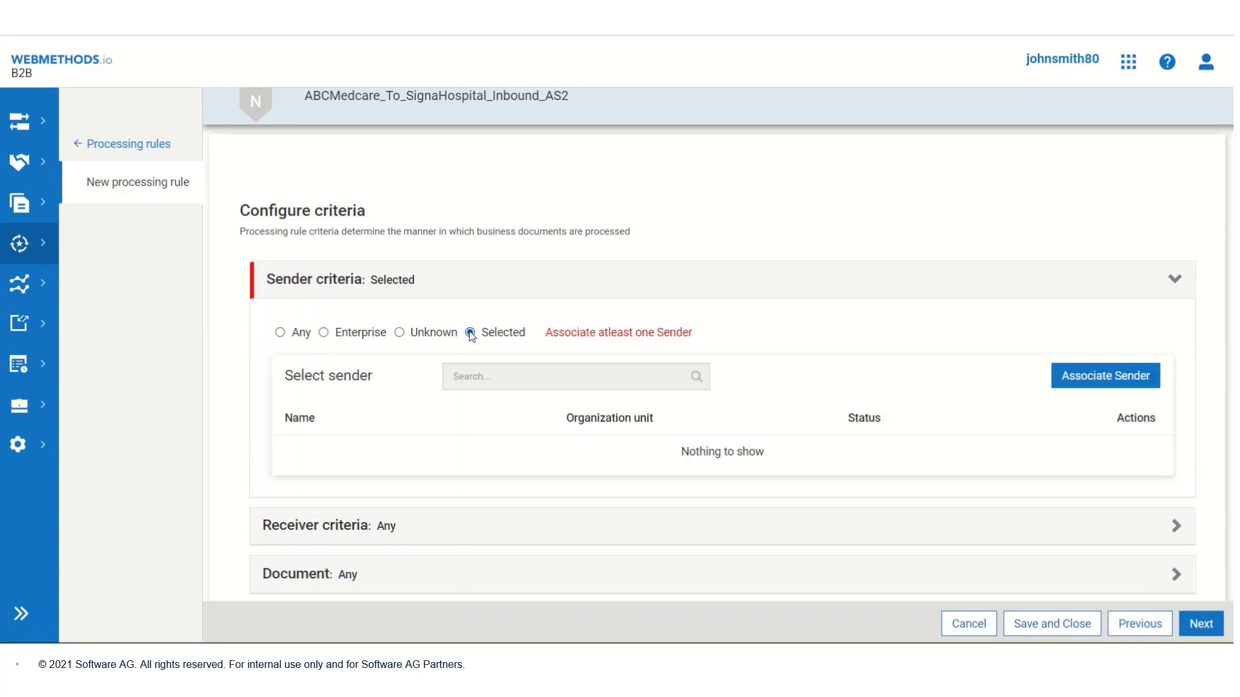
{"action": "left_click", "coordinate": [1077, 377]}
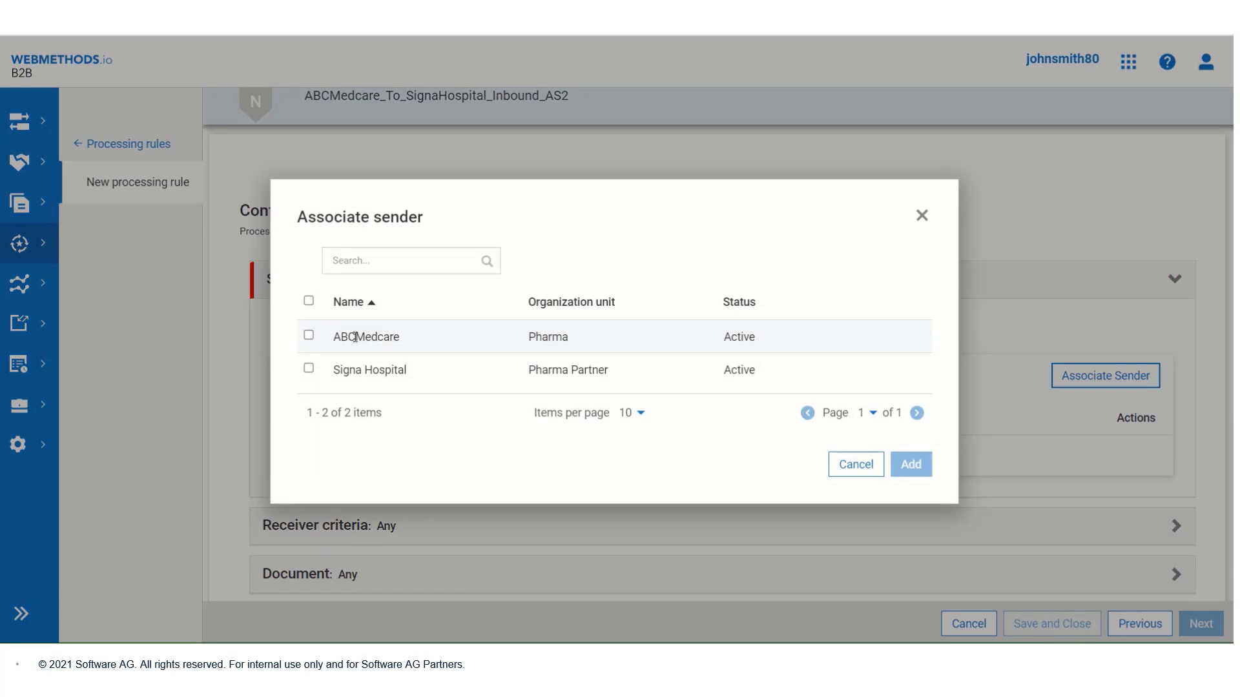
{"action": "left_click", "coordinate": [309, 336]}
{"action": "left_click", "coordinate": [915, 473]}
{"action": "scroll", "coordinate": [687, 437], "scroll_direction": "down", "scroll_amount": 3}
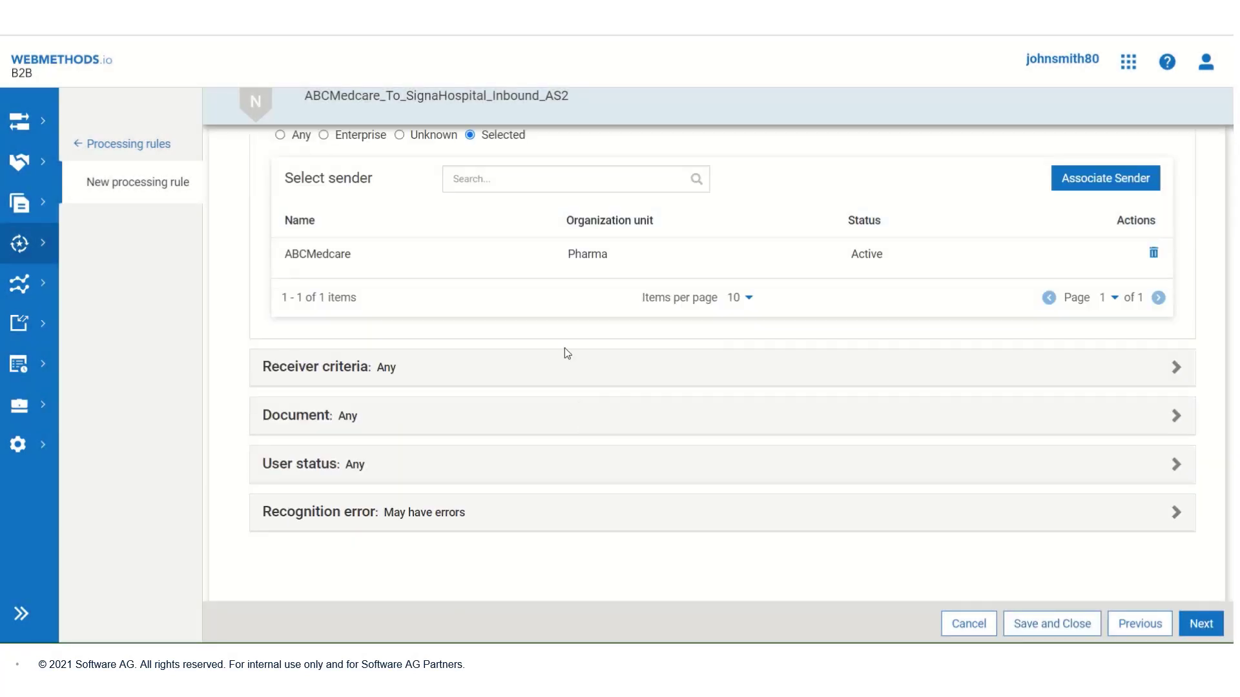
Step: Associate Signa Hospital as the inbound rule's receiver
{"action": "left_click", "coordinate": [565, 370]}
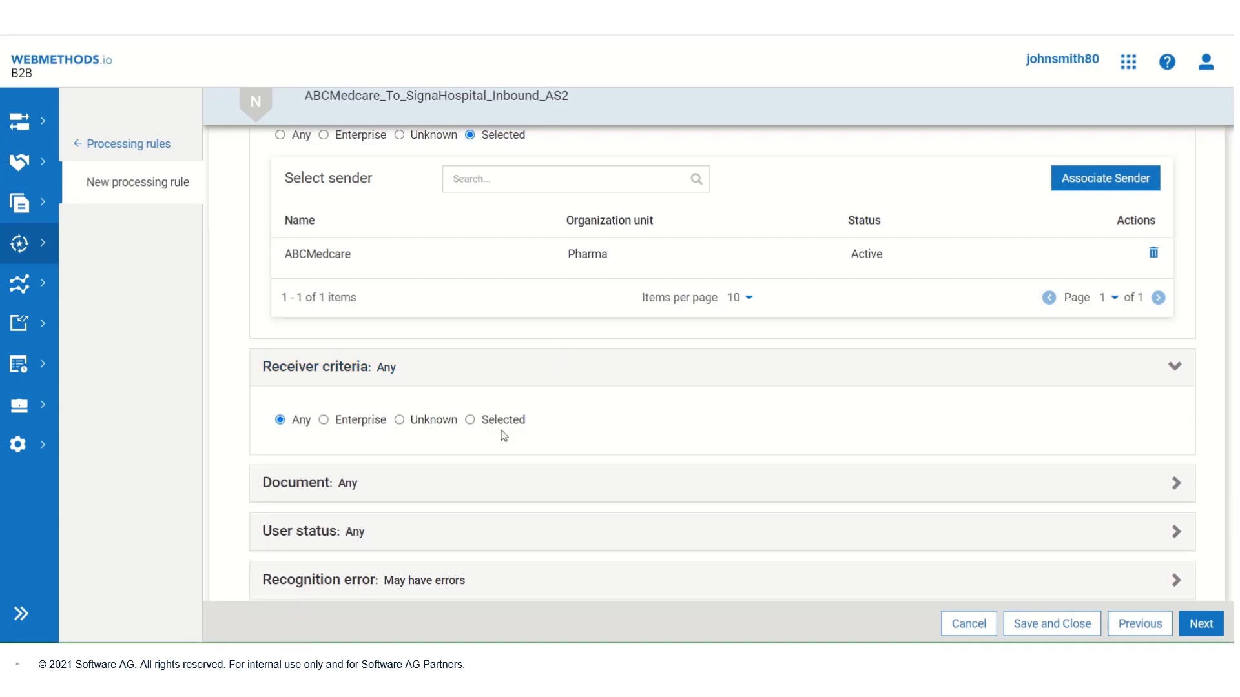
{"action": "scroll", "coordinate": [769, 429], "scroll_direction": "down", "scroll_amount": 3}
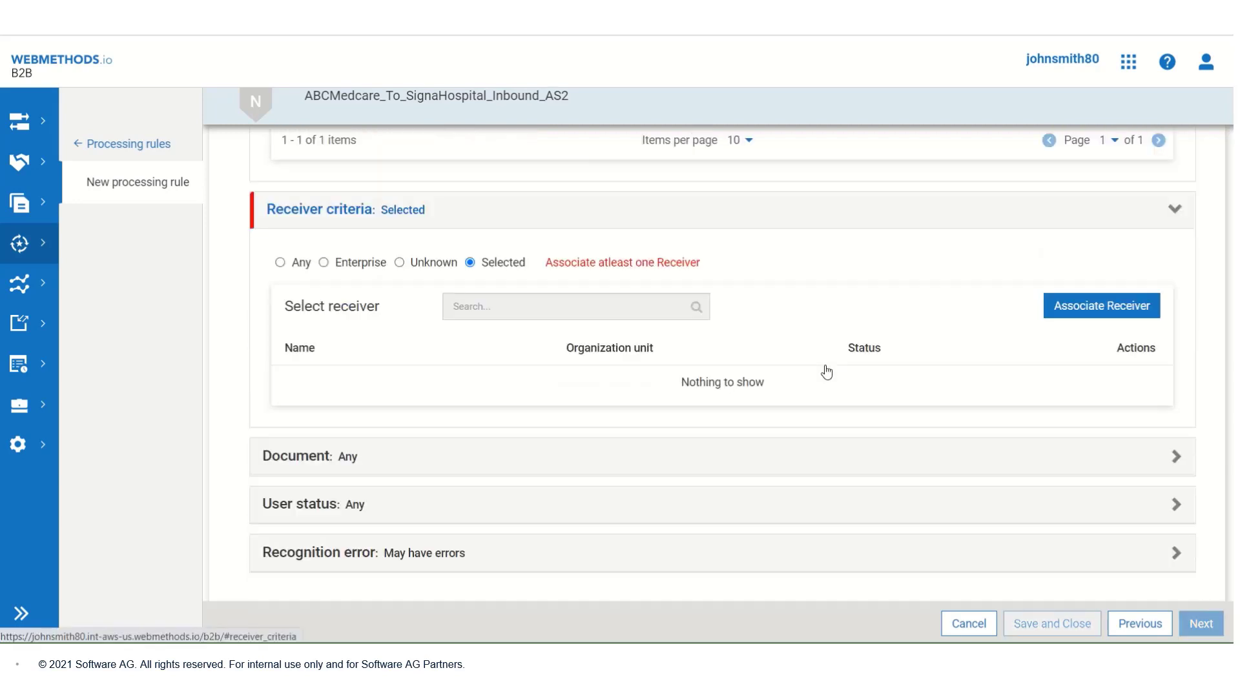
{"action": "left_click", "coordinate": [1085, 306]}
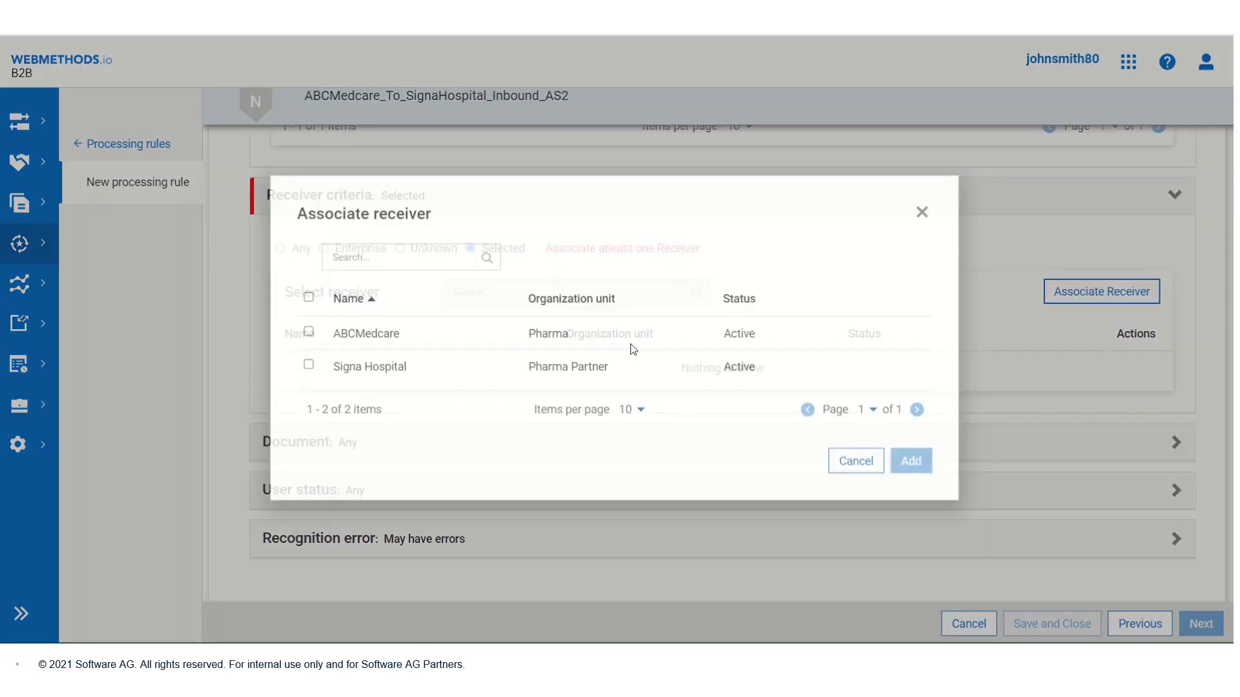
{"action": "left_click", "coordinate": [308, 369]}
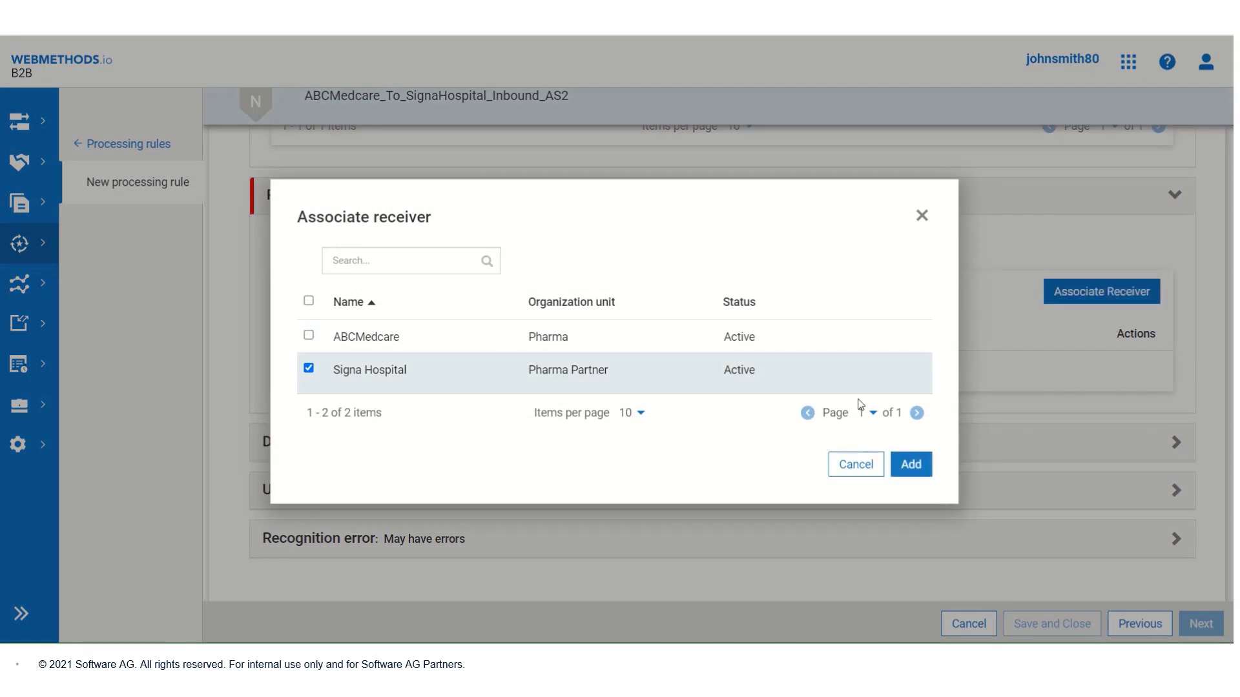
{"action": "left_click", "coordinate": [913, 469]}
{"action": "scroll", "coordinate": [917, 474], "scroll_direction": "down", "scroll_amount": 1}
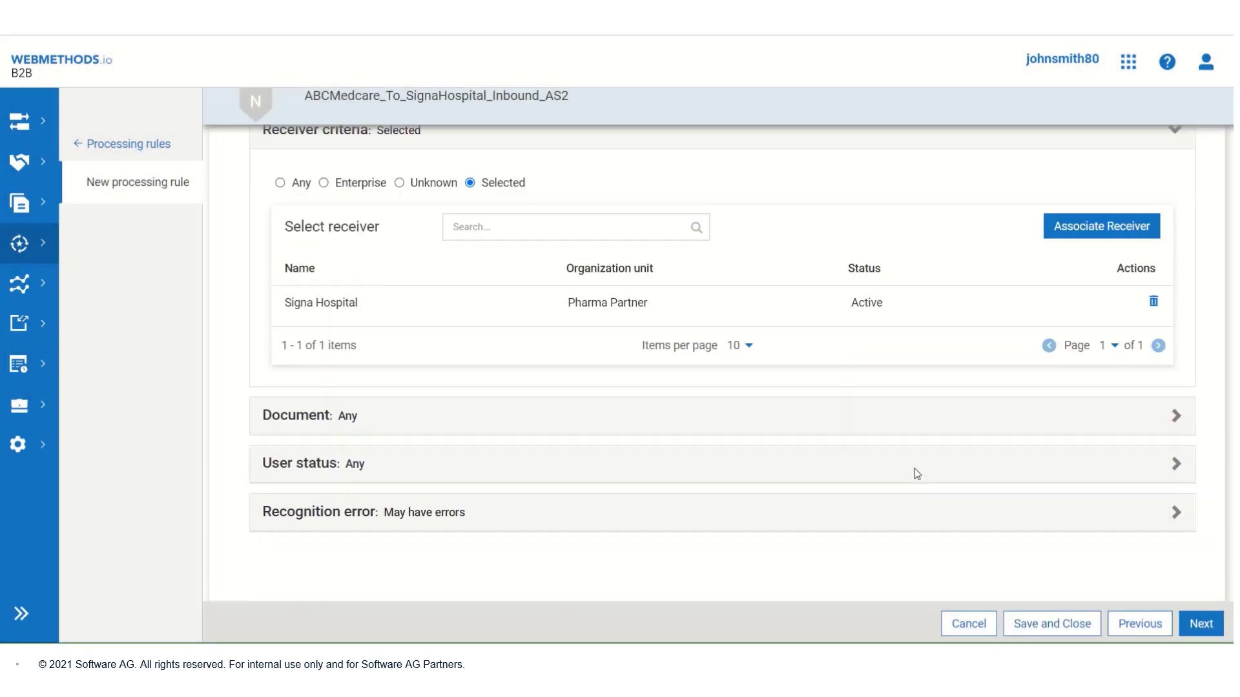
Step: Restrict the document criteria to the X12 Group document type
{"action": "left_click", "coordinate": [798, 426]}
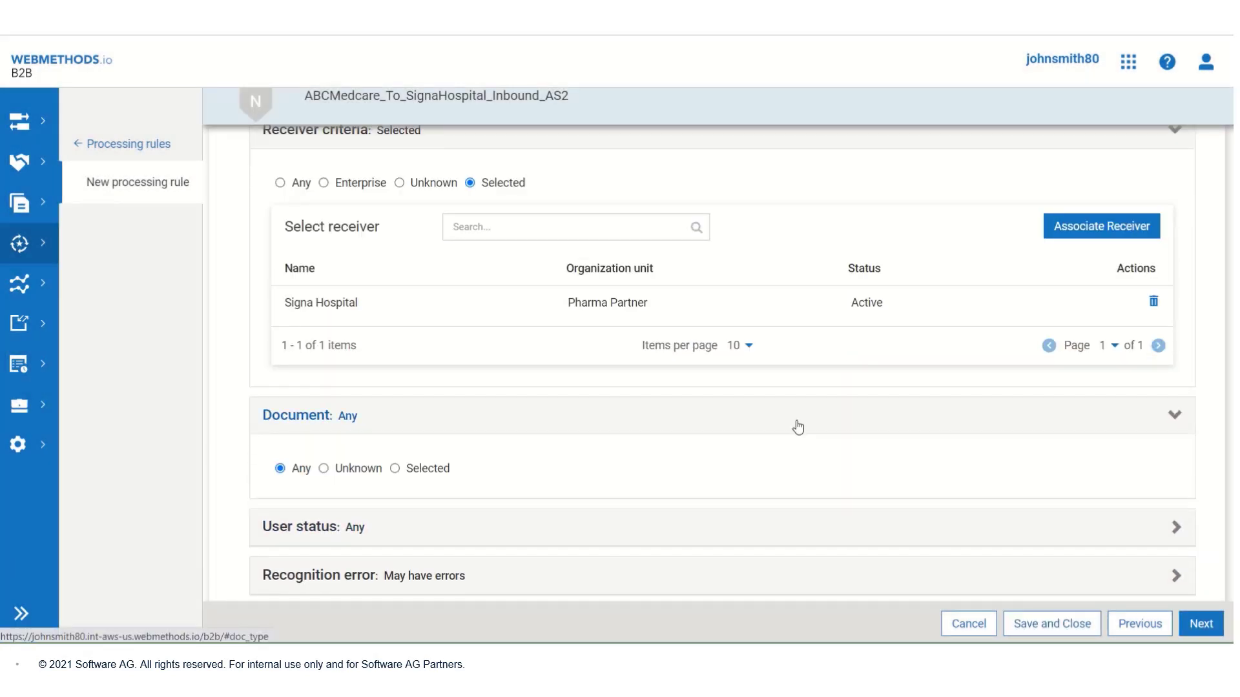
{"action": "left_click", "coordinate": [395, 468]}
{"action": "scroll", "coordinate": [902, 429], "scroll_direction": "down", "scroll_amount": 3}
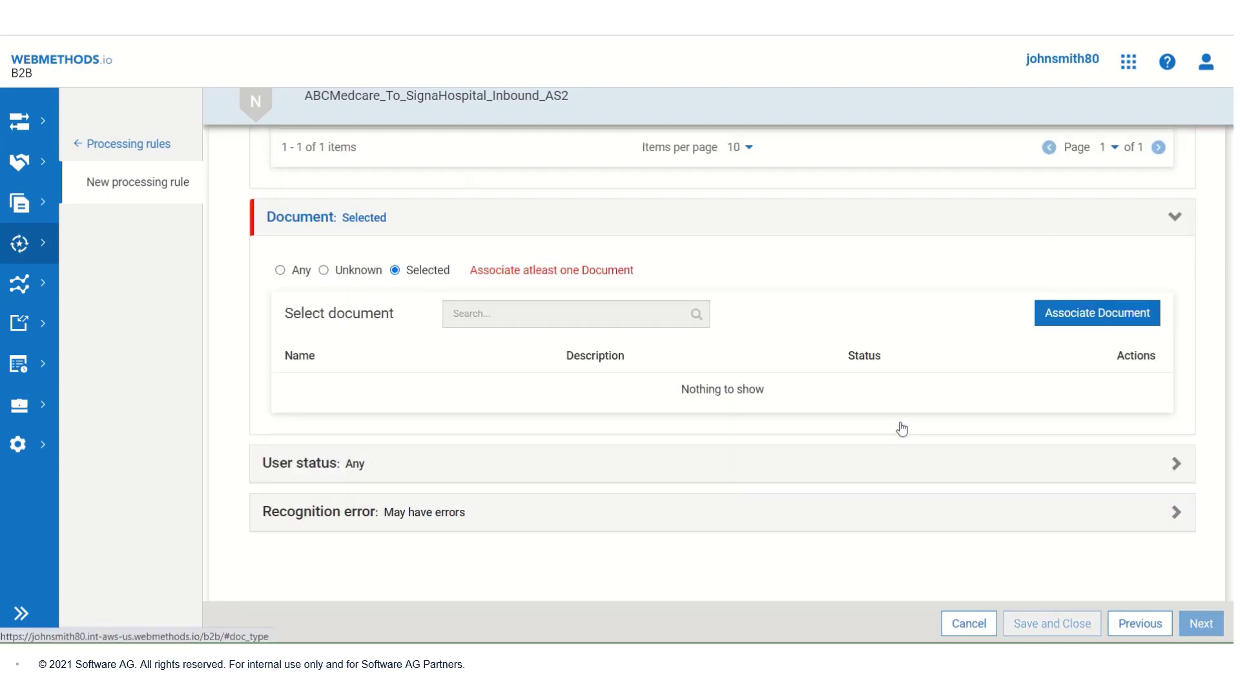
{"action": "left_click", "coordinate": [1080, 319]}
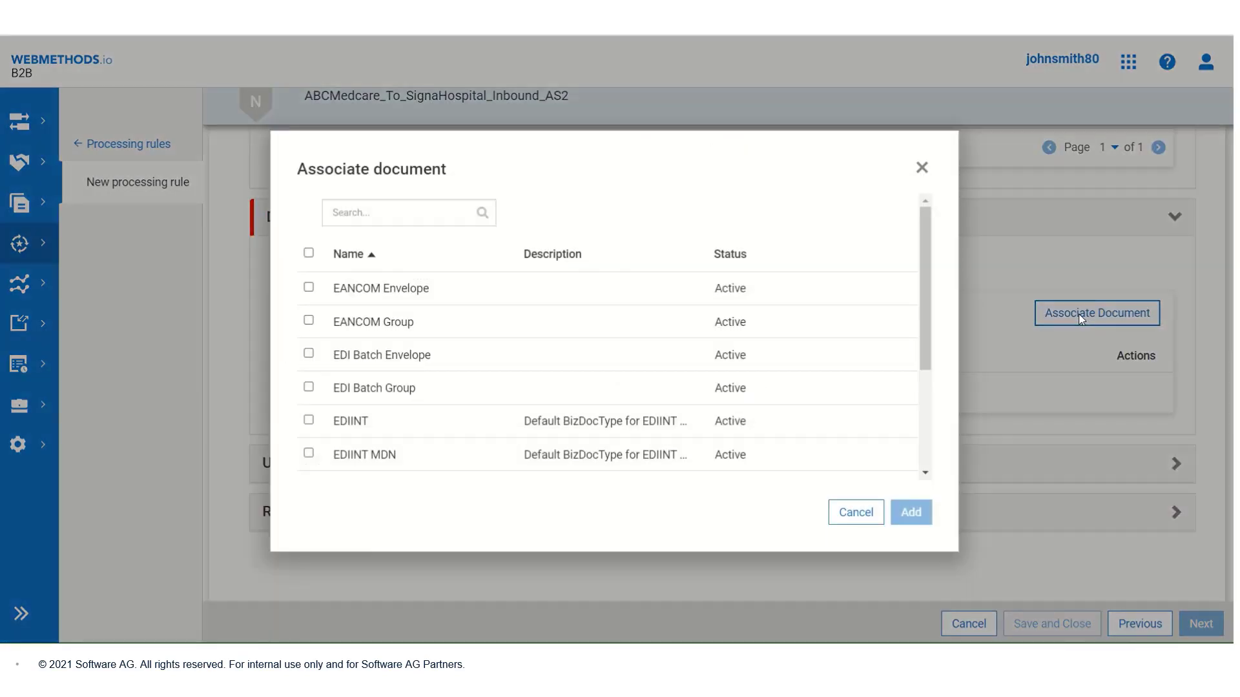
{"action": "left_click", "coordinate": [371, 214]}
{"action": "type", "text": "X12"}
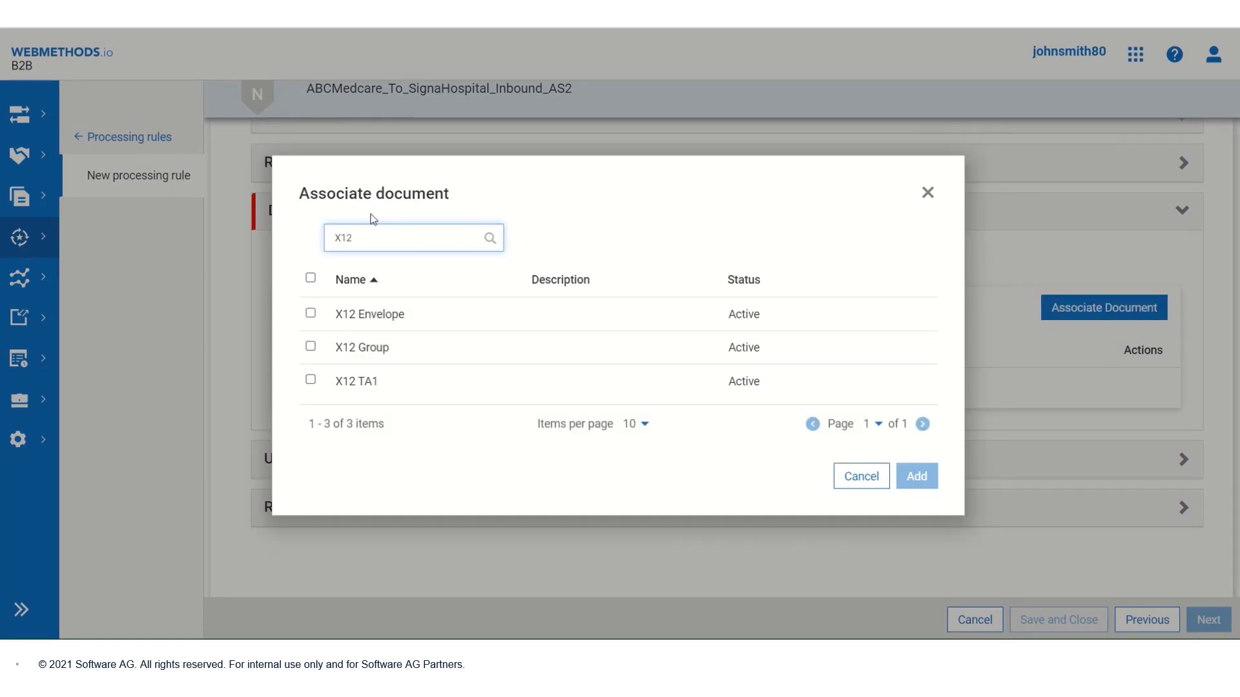
{"action": "left_click", "coordinate": [311, 347]}
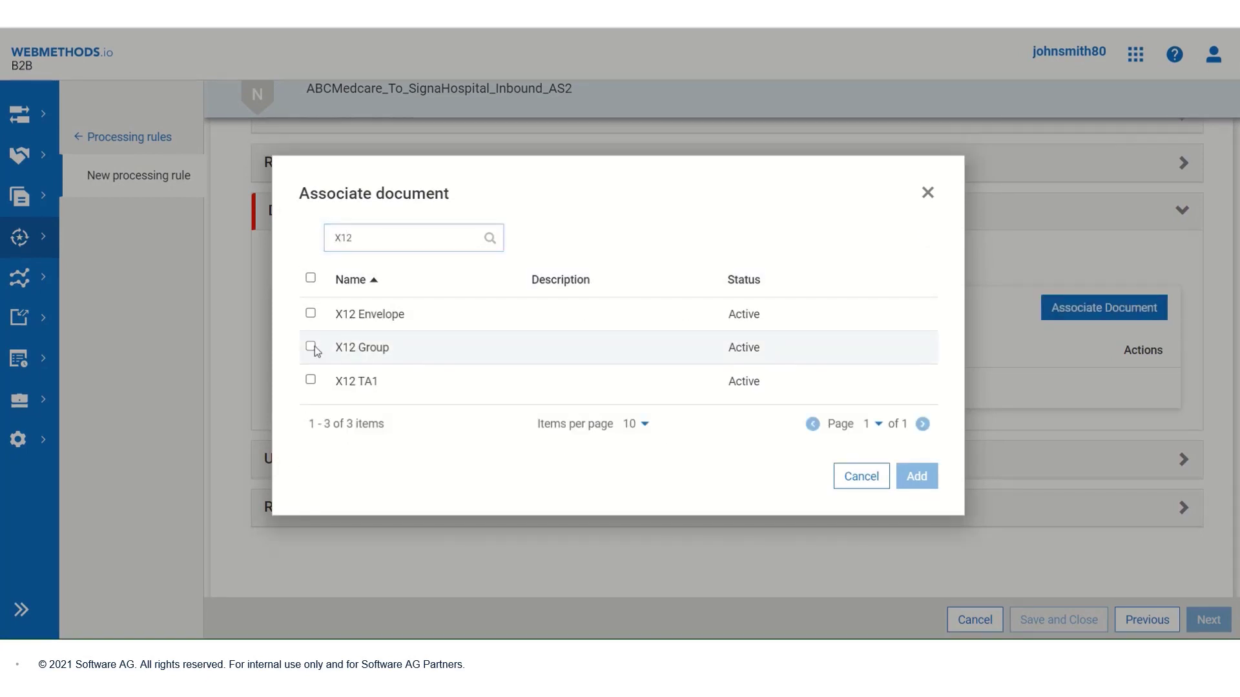
{"action": "left_click", "coordinate": [916, 476]}
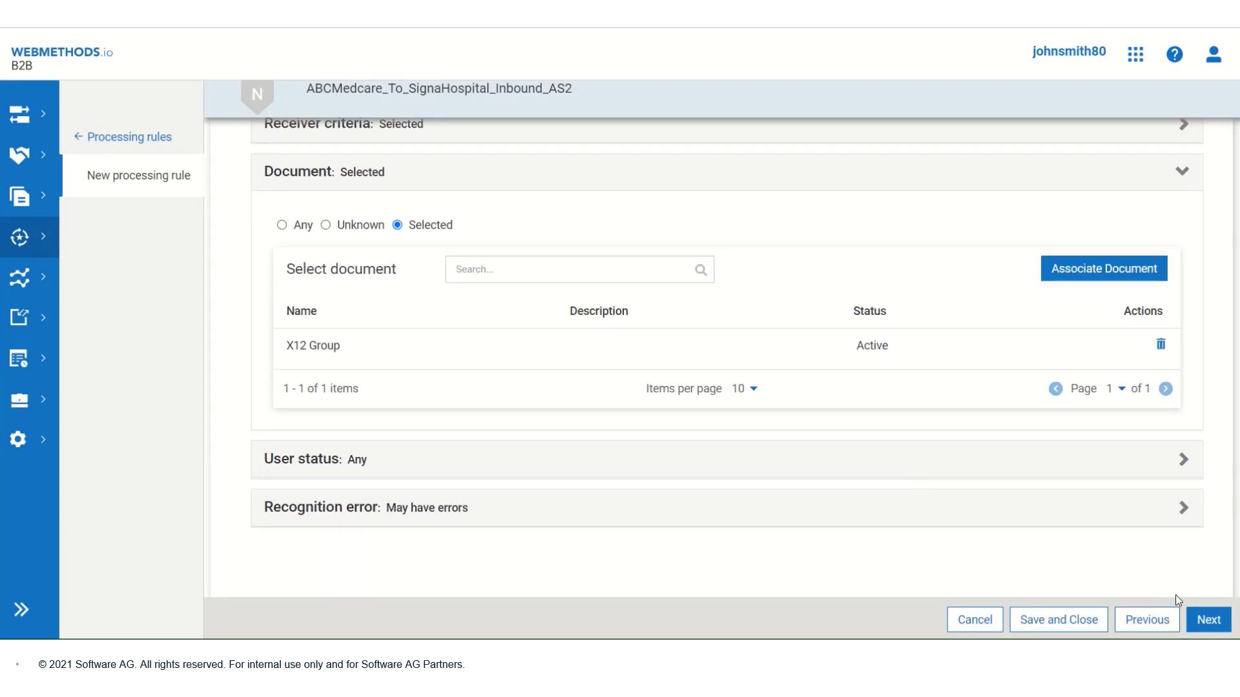
{"action": "left_click", "coordinate": [1207, 619]}
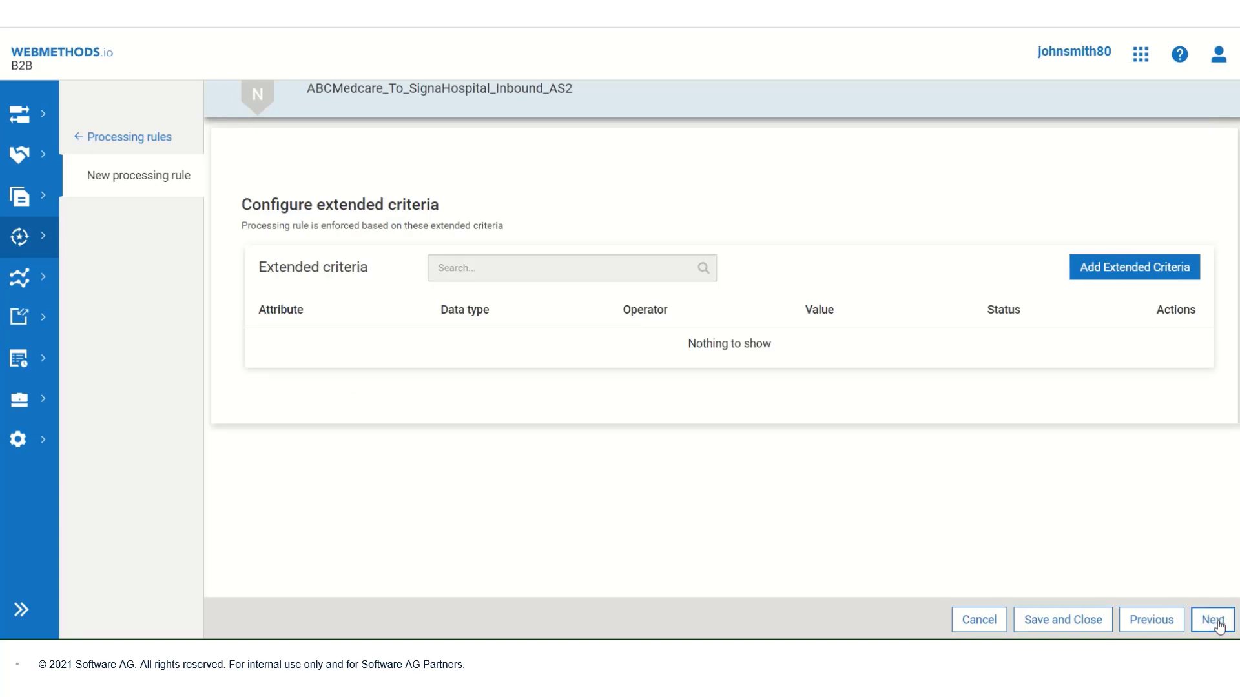
Step: Keep default extended criteria and pre-processing, and enable Call an integration as the action
{"action": "left_click", "coordinate": [1218, 623]}
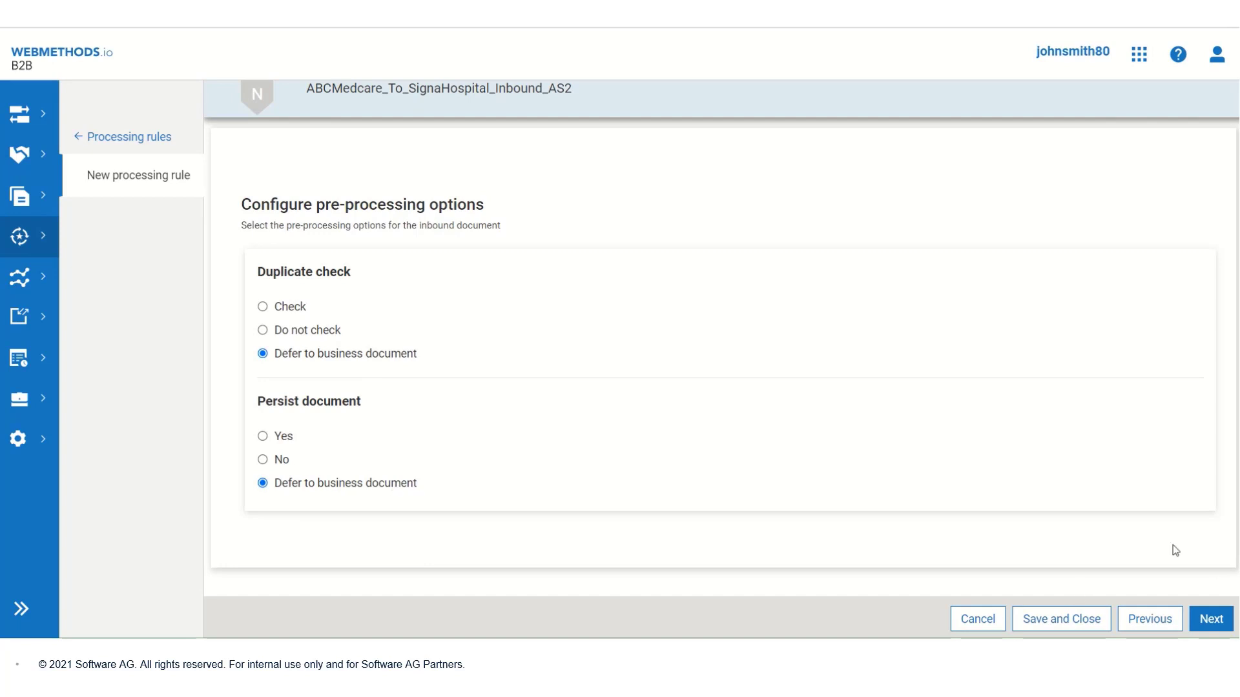
{"action": "left_click", "coordinate": [1207, 624]}
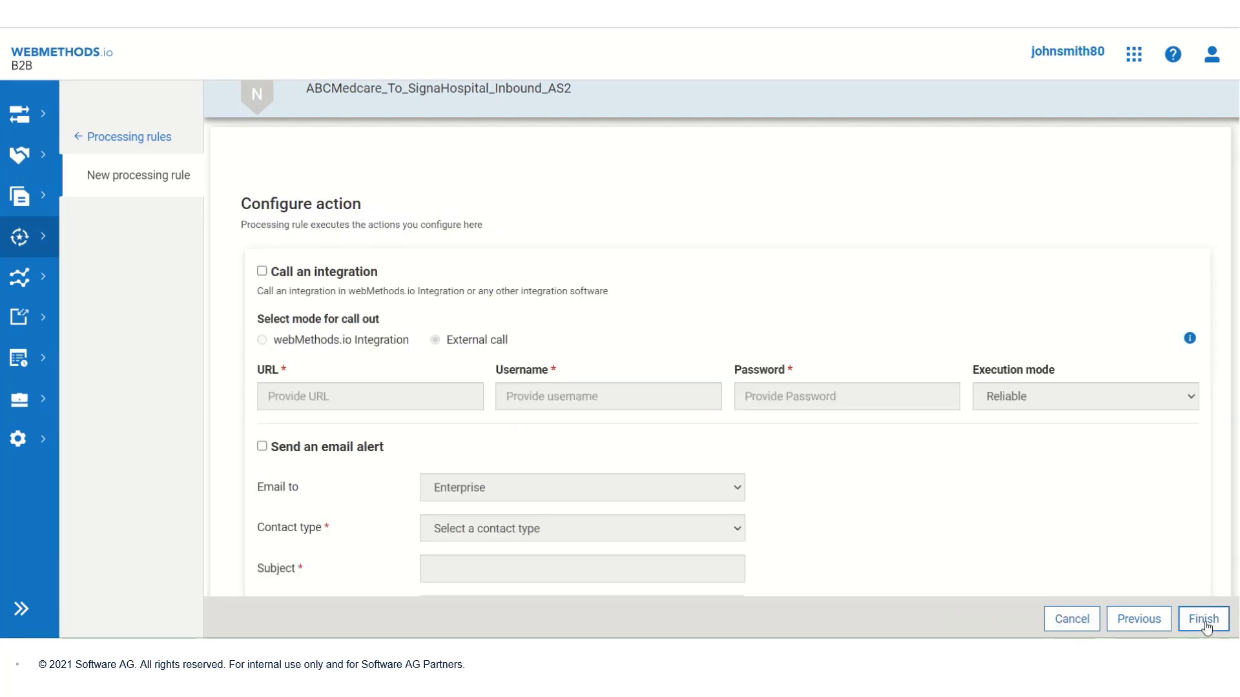
{"action": "scroll", "coordinate": [864, 194], "scroll_direction": "down", "scroll_amount": 3}
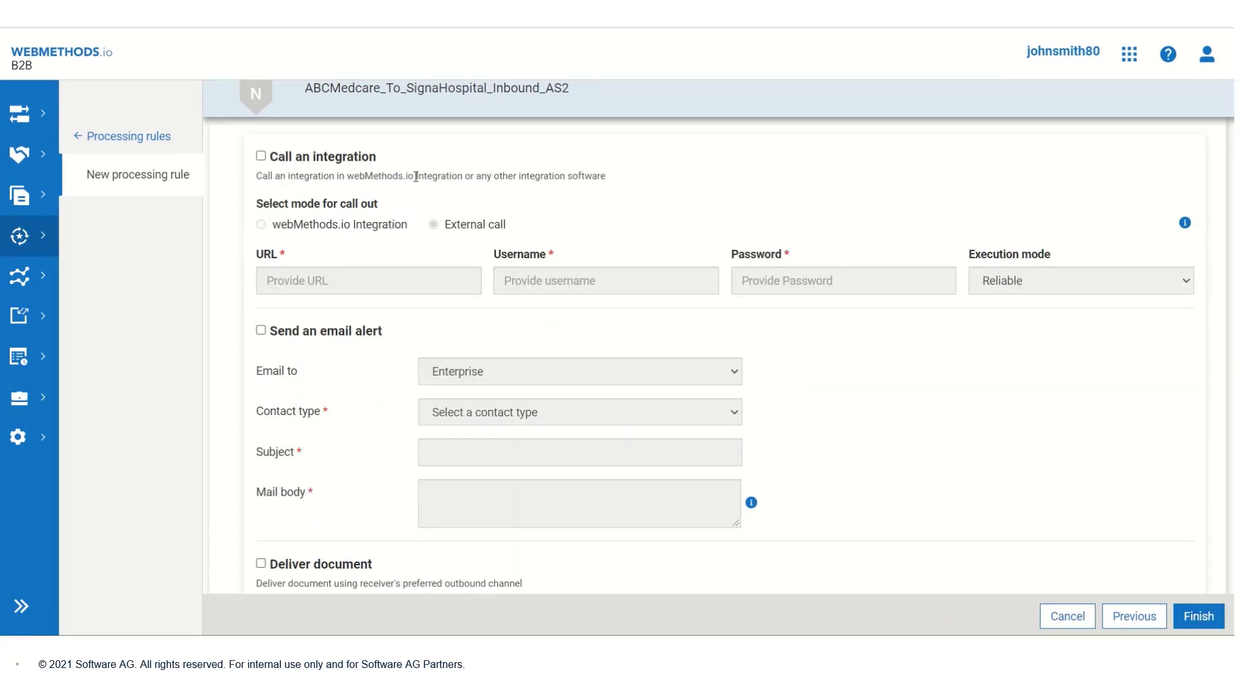
{"action": "left_click", "coordinate": [261, 157]}
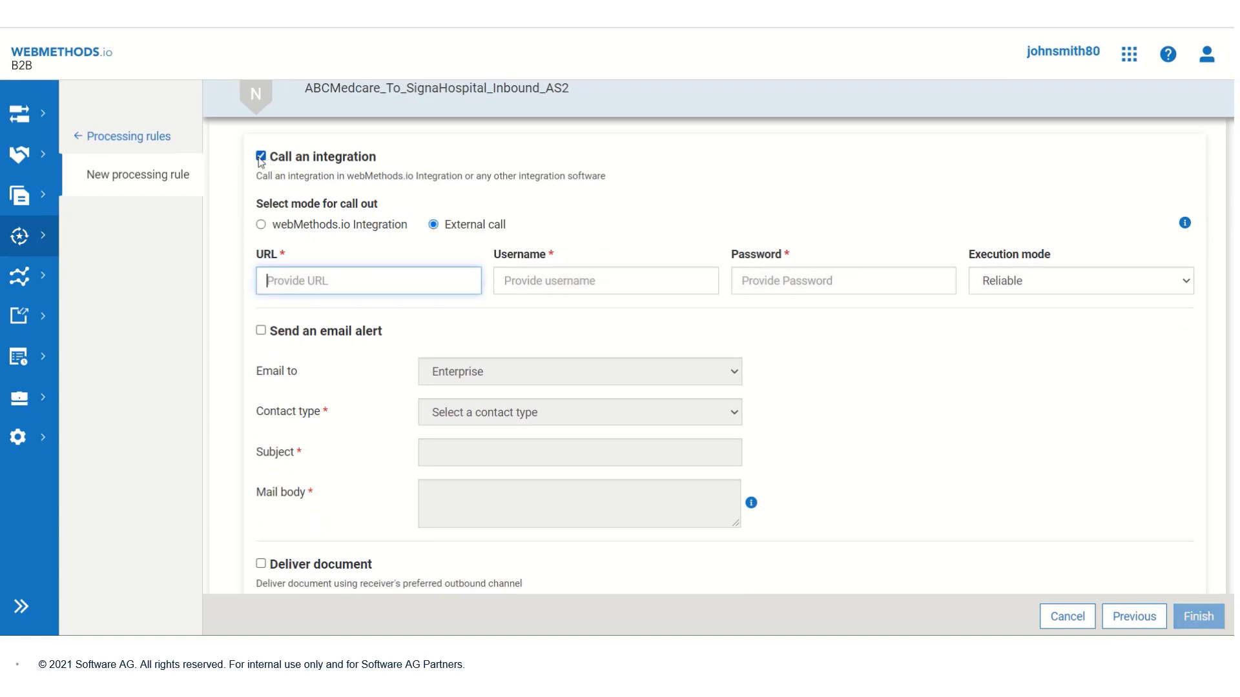
Step: Make the rule's action call webMethods.io Integration FlowService Receive850_FS from project Default
{"action": "left_click", "coordinate": [262, 225]}
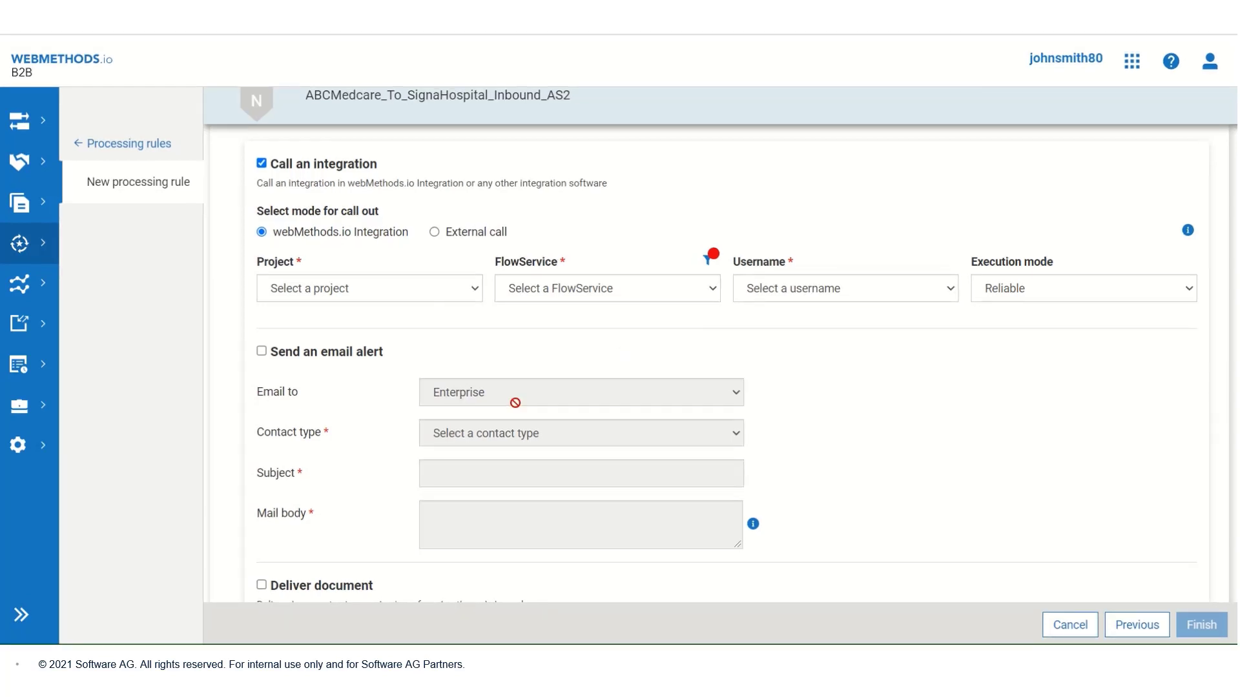
{"action": "left_click", "coordinate": [465, 292]}
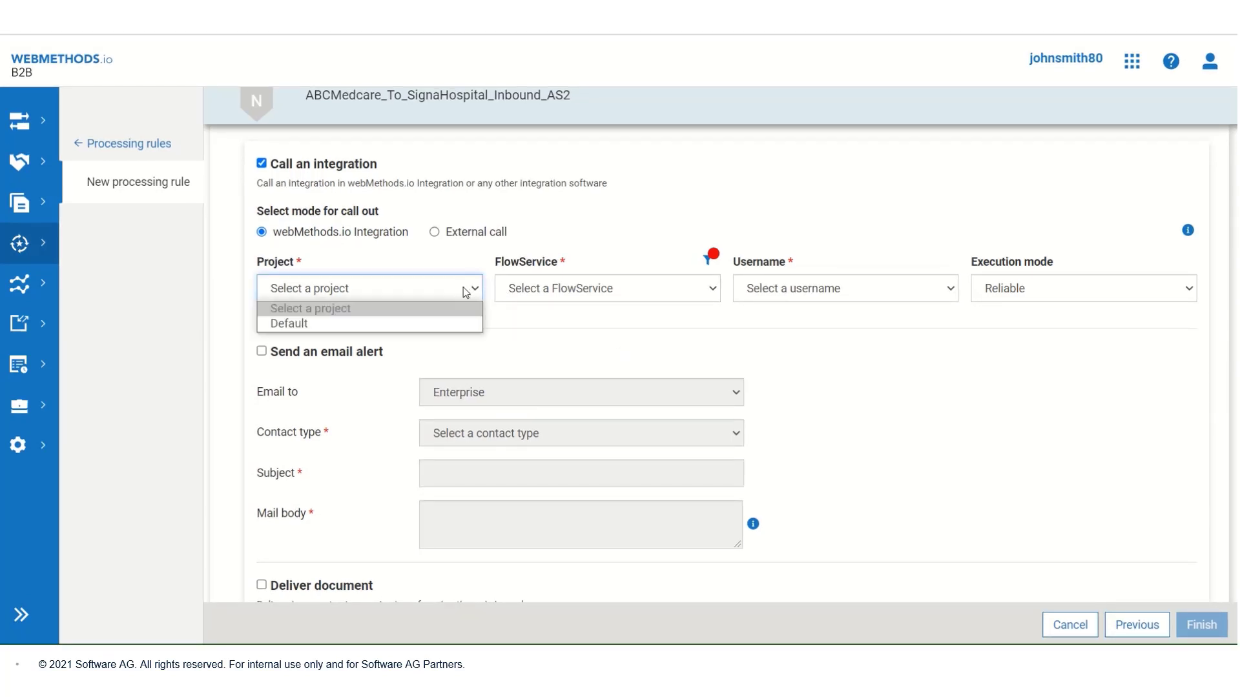
{"action": "left_click", "coordinate": [444, 325]}
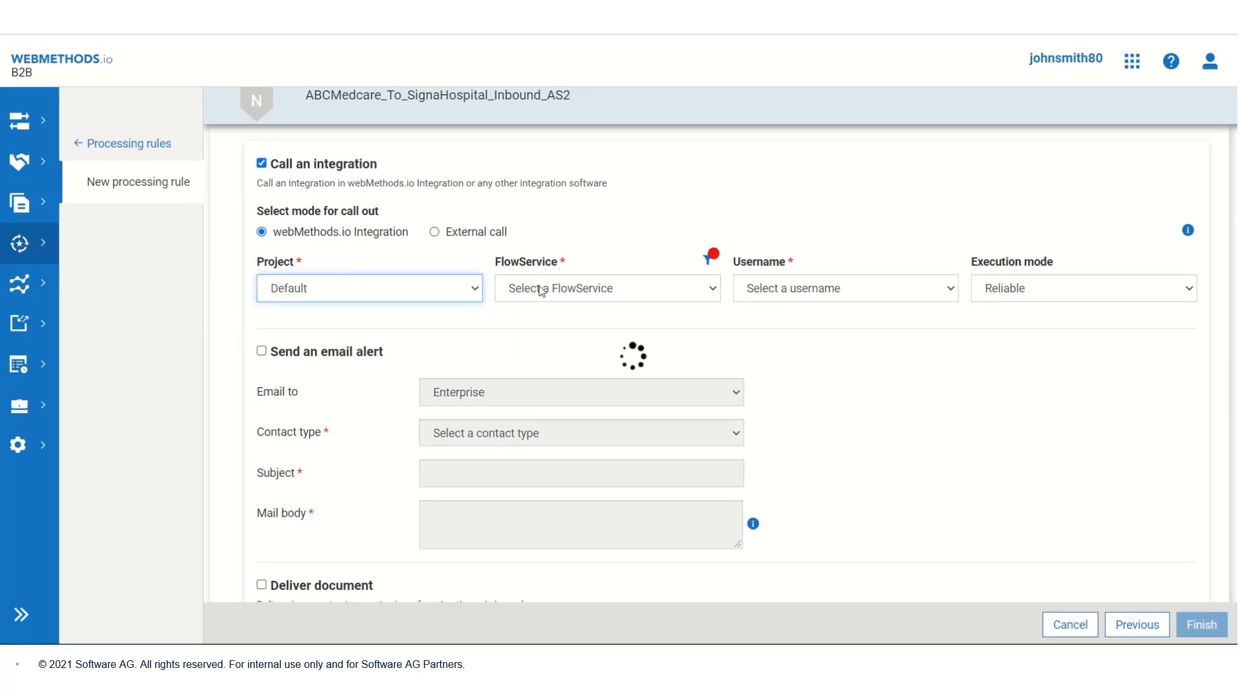
{"action": "left_click", "coordinate": [649, 289]}
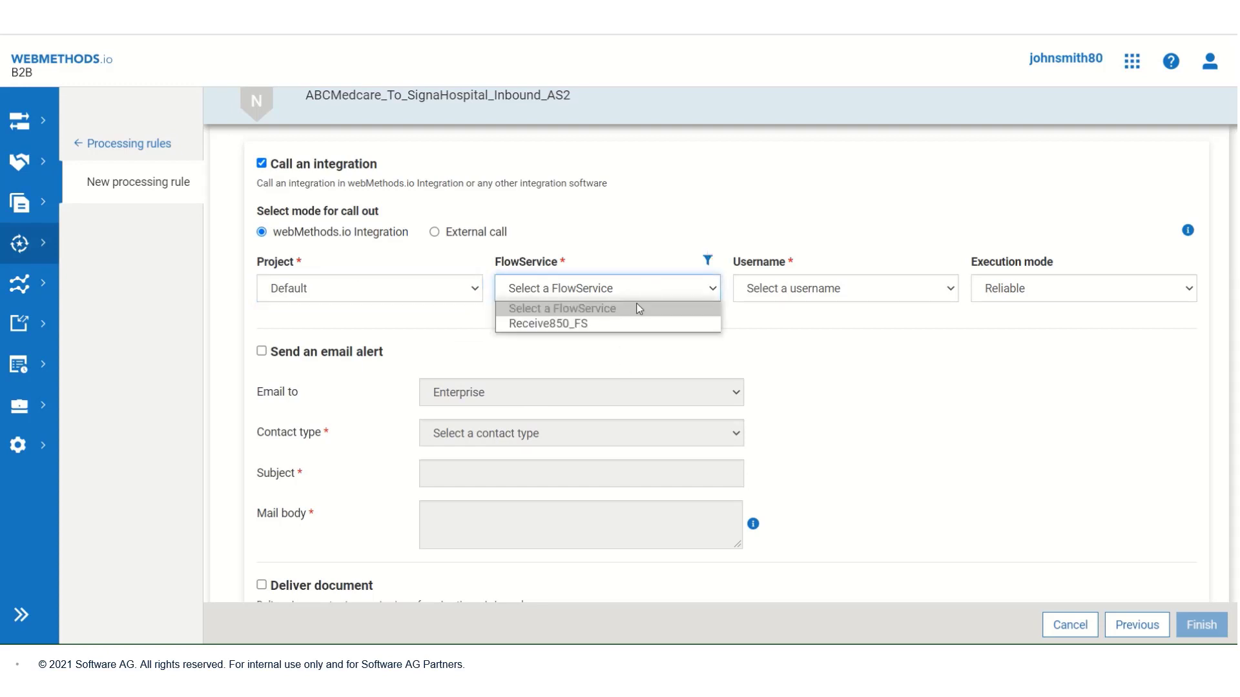
{"action": "left_click", "coordinate": [631, 326]}
Step: Pick the run-as username, keep Reliable execution mode, and finish the new rule
{"action": "left_click", "coordinate": [919, 295]}
{"action": "left_click", "coordinate": [898, 321]}
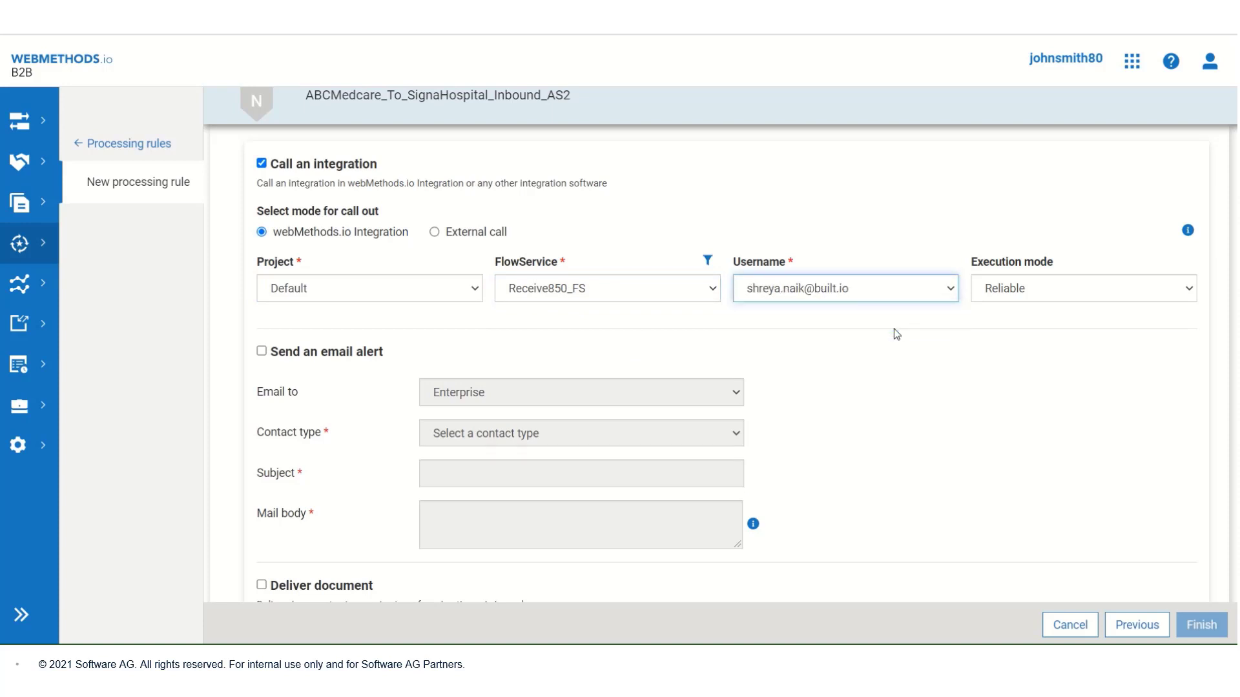
{"action": "left_click", "coordinate": [1087, 296]}
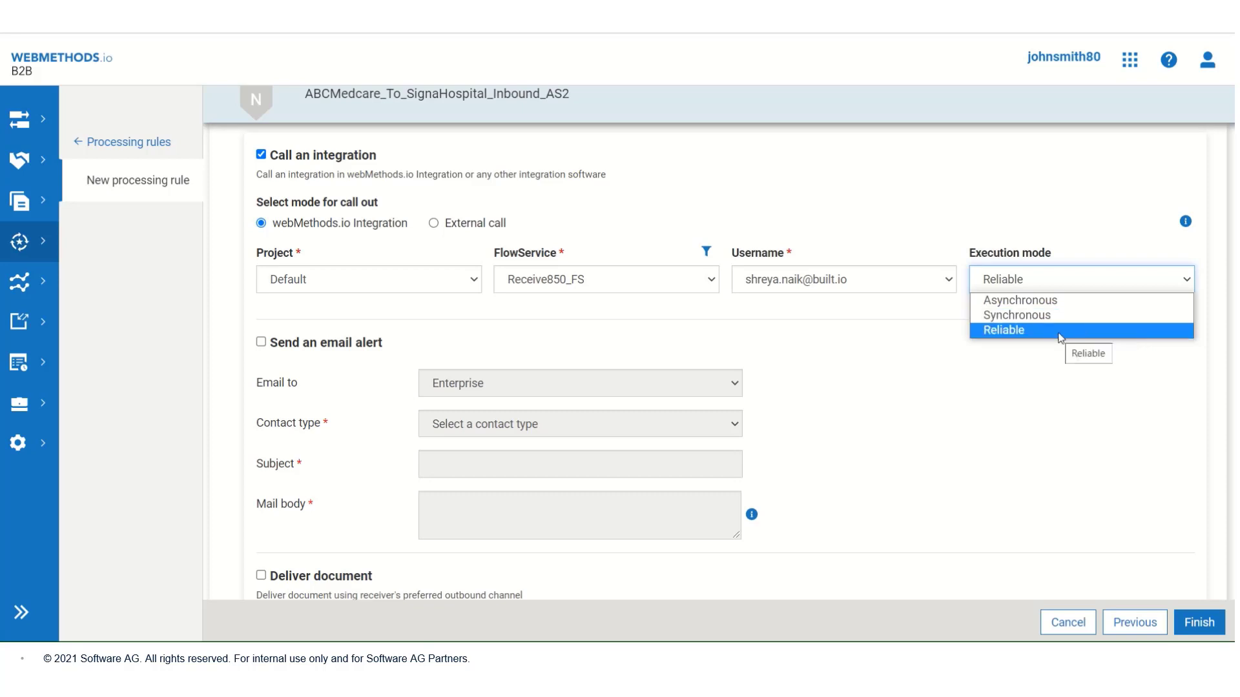
{"action": "left_click", "coordinate": [1060, 338]}
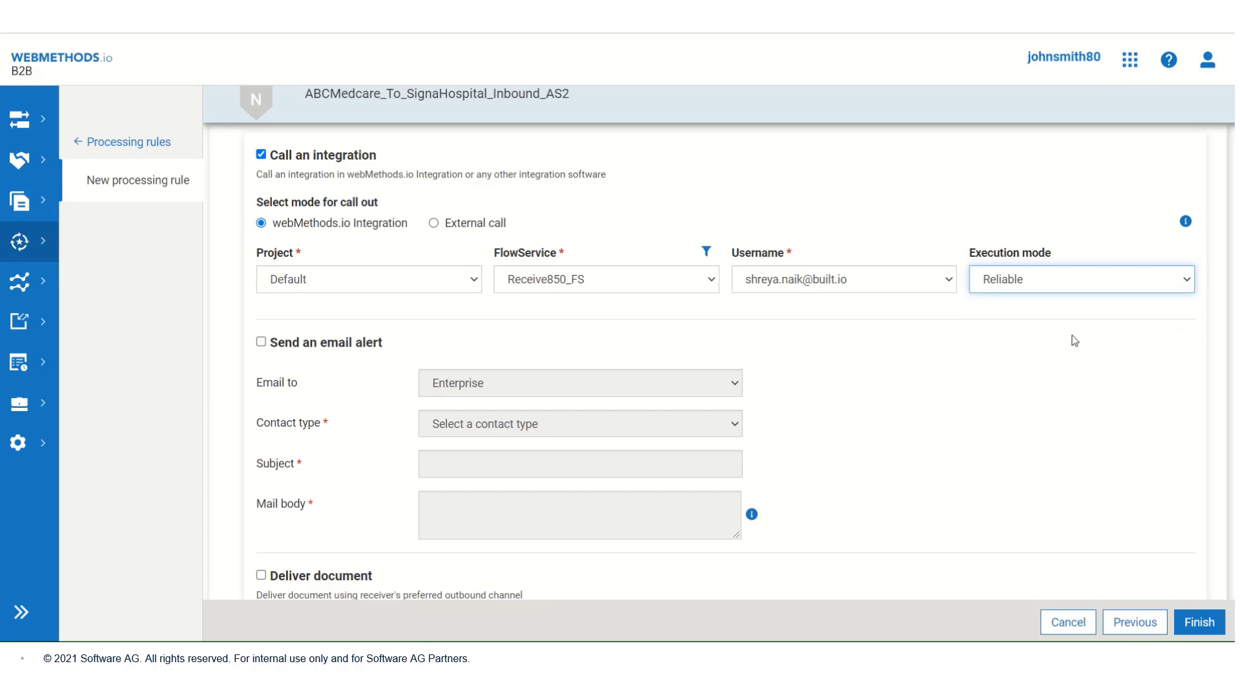
{"action": "left_click", "coordinate": [1200, 623]}
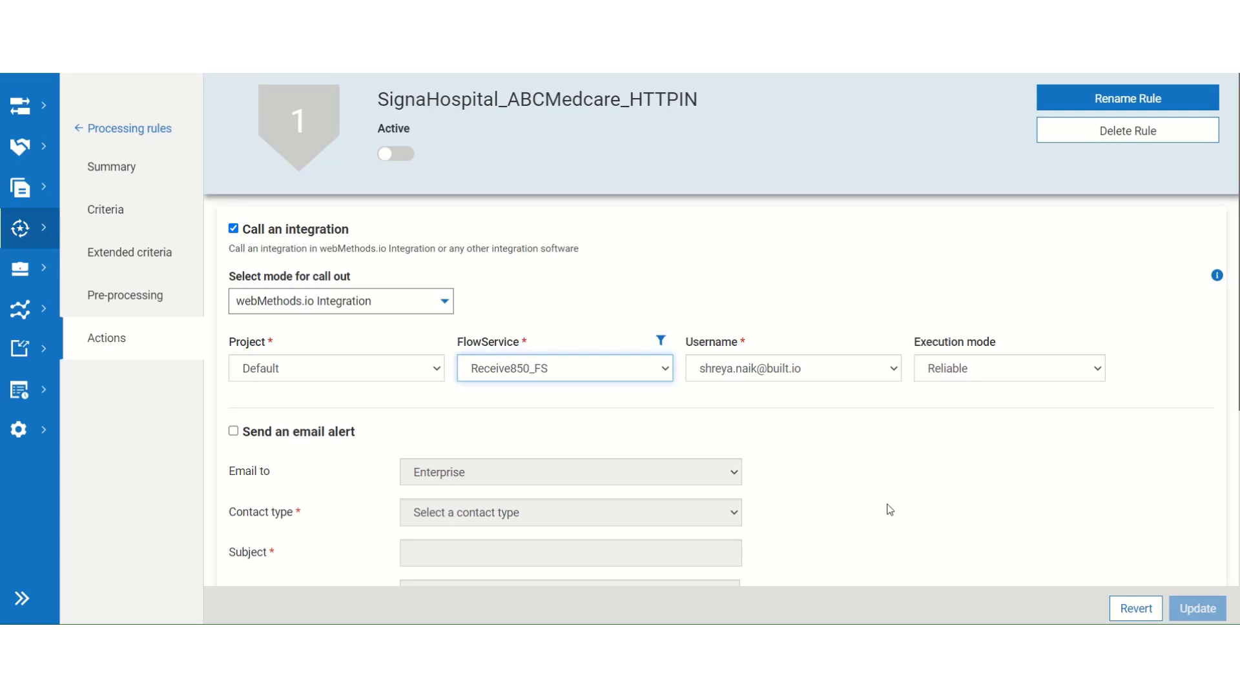
Step: Confirm the SignaHospital_ABCMedcare_HTTPIN rule's FlowService is still Receive850_FS
{"action": "left_click", "coordinate": [649, 376]}
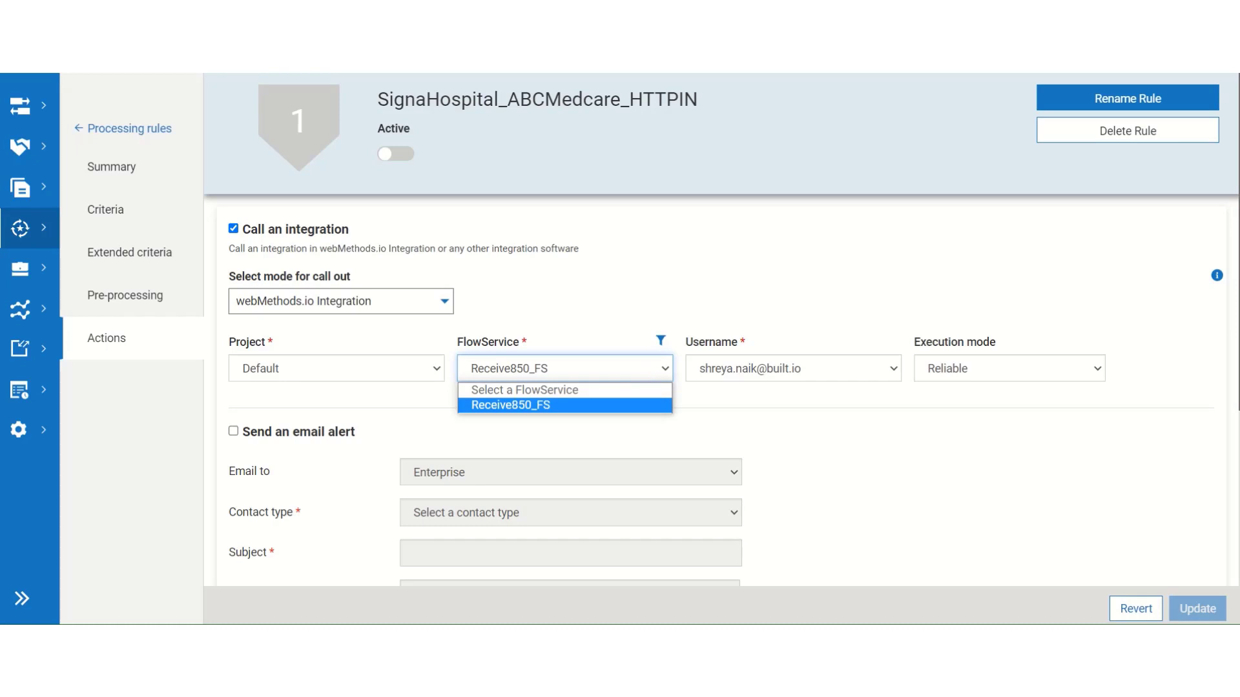
{"action": "key", "text": "Return"}
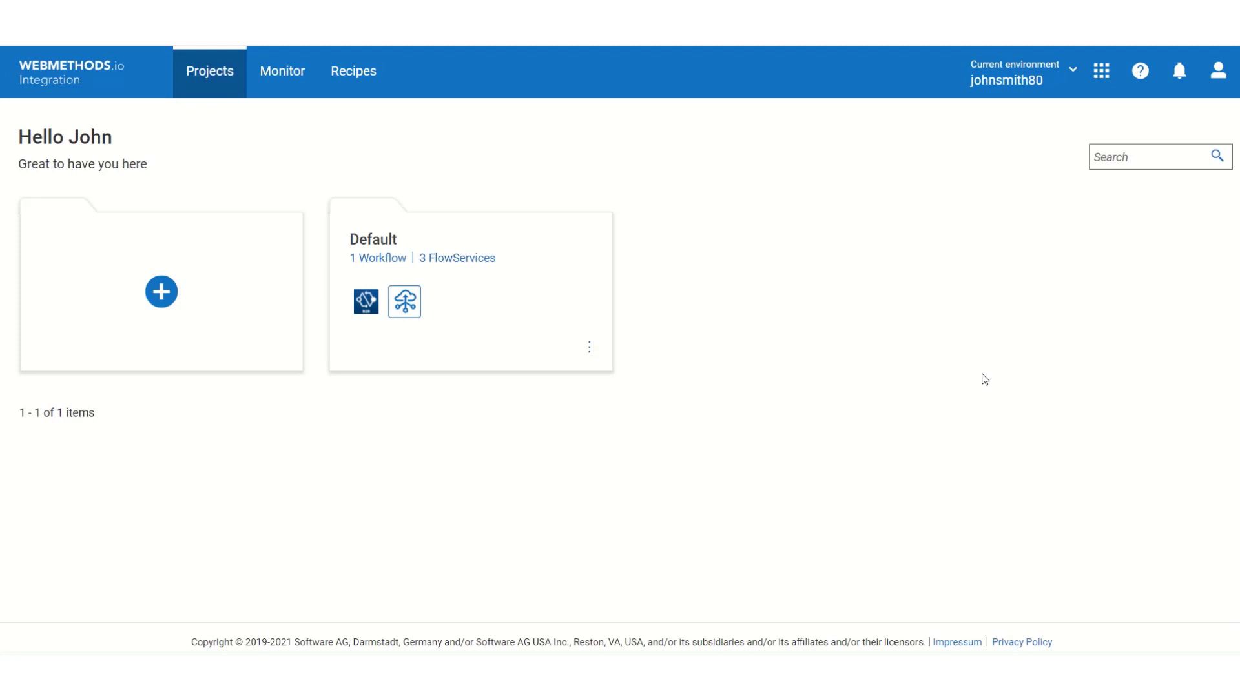
Step: Review the Overview of the Receive850_FS FlowService in the Default project
{"action": "left_click", "coordinate": [463, 276]}
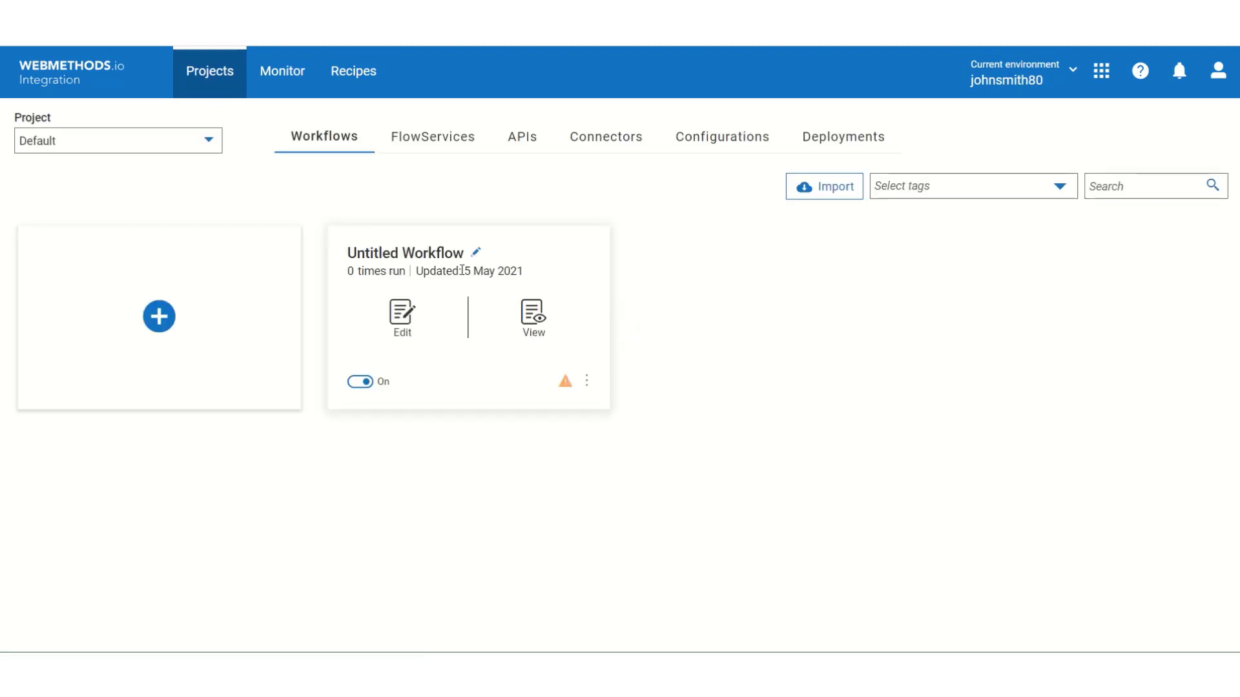
{"action": "left_click", "coordinate": [456, 132]}
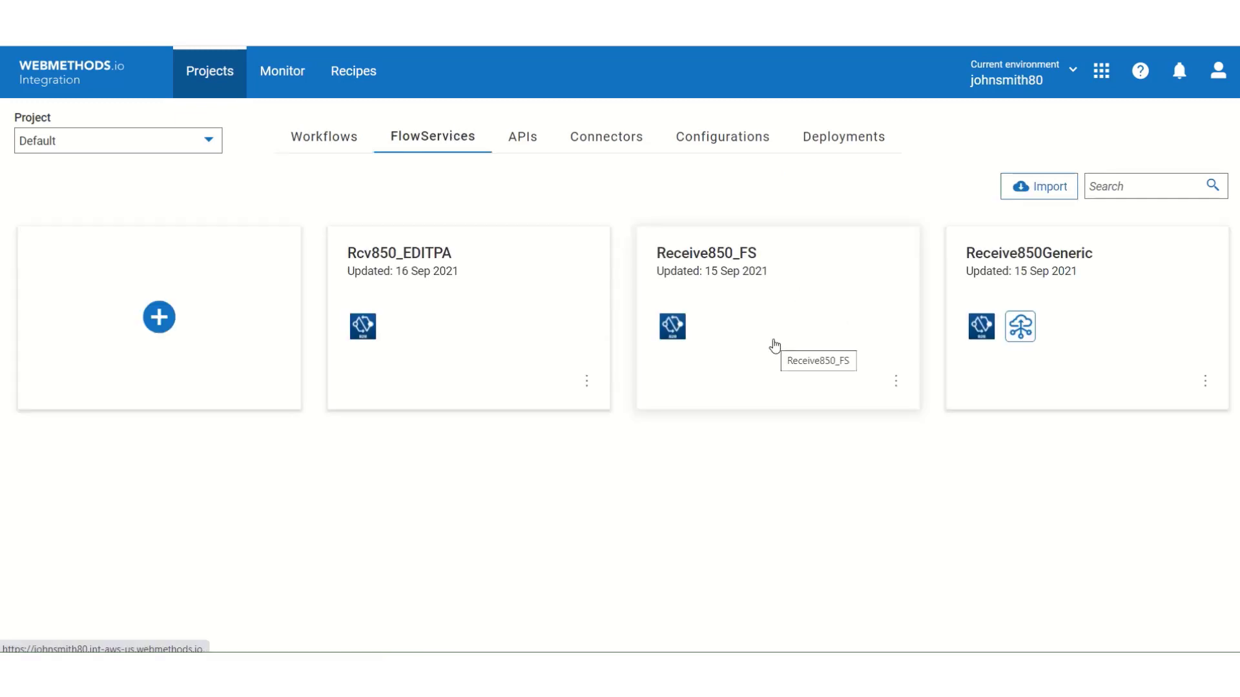
{"action": "left_click", "coordinate": [897, 384]}
{"action": "left_click", "coordinate": [872, 415]}
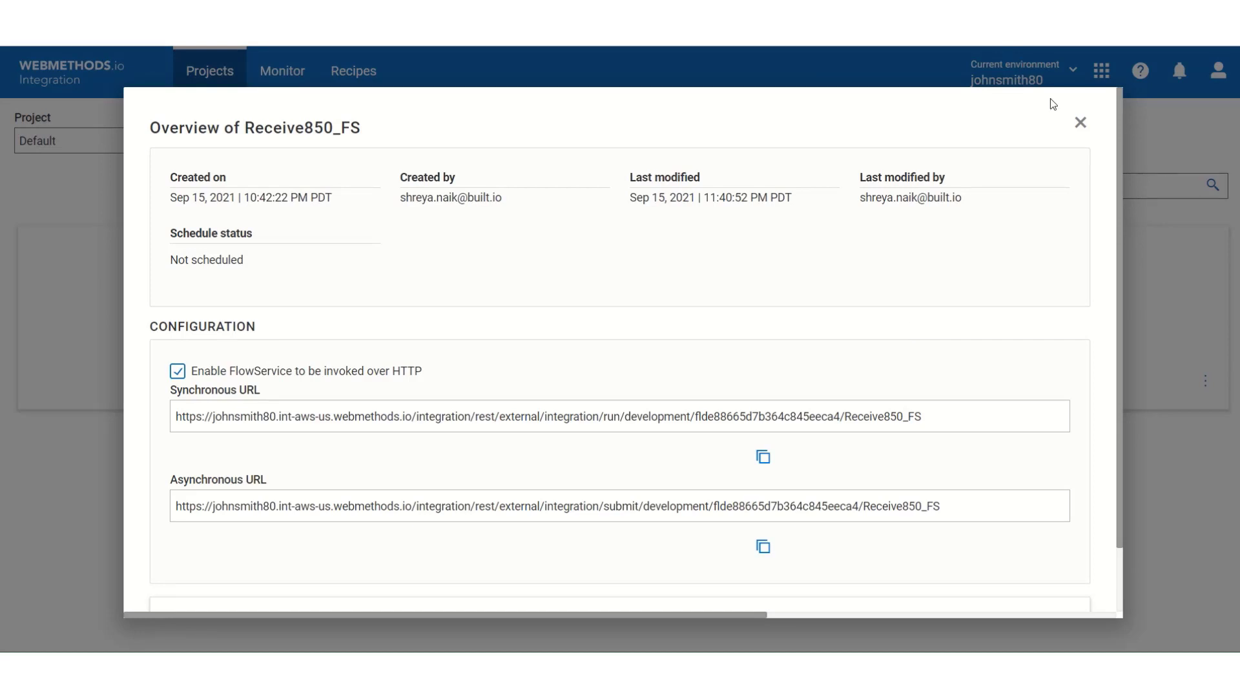
{"action": "left_click", "coordinate": [1079, 123]}
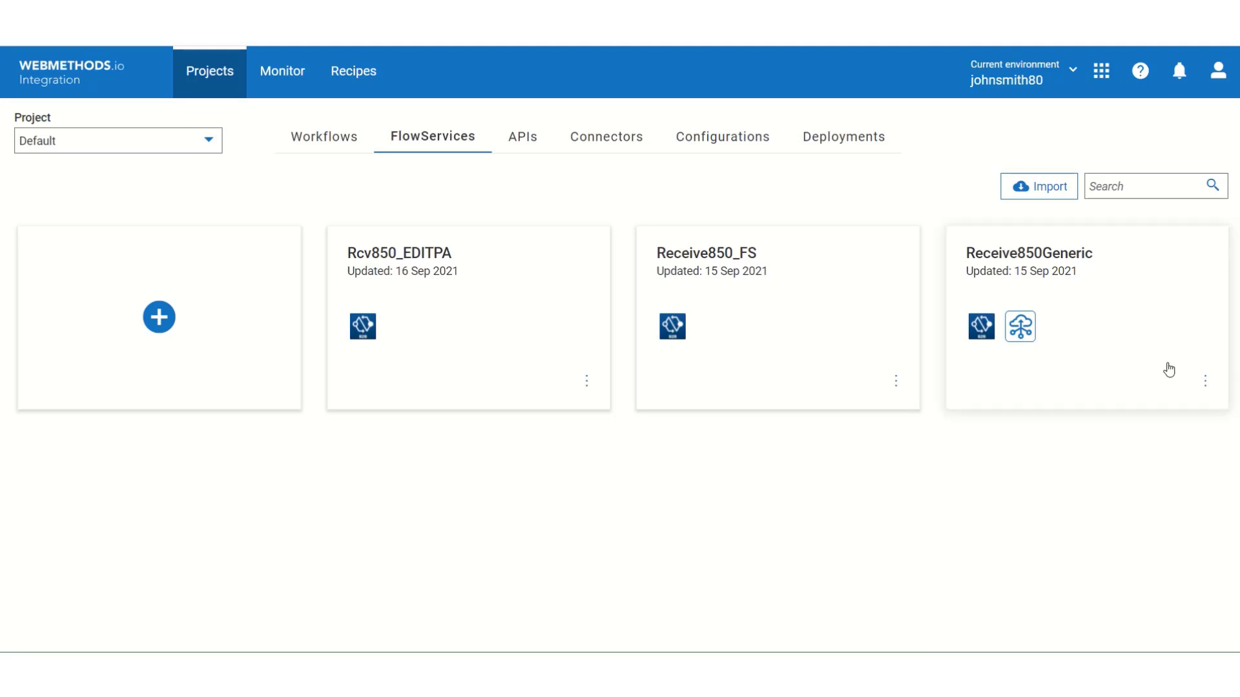
Step: Enable the Receive850Generic FlowService to be invoked over HTTP
{"action": "left_click", "coordinate": [1205, 382]}
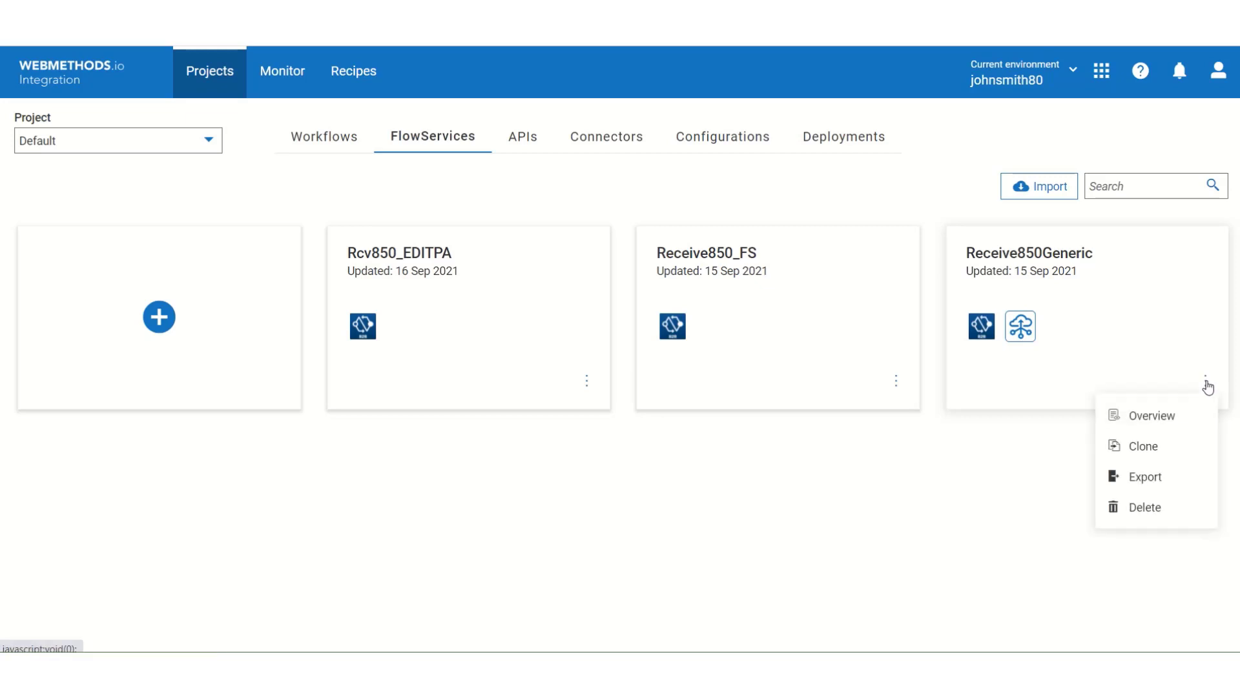
{"action": "left_click", "coordinate": [1179, 425]}
{"action": "left_click", "coordinate": [177, 371]}
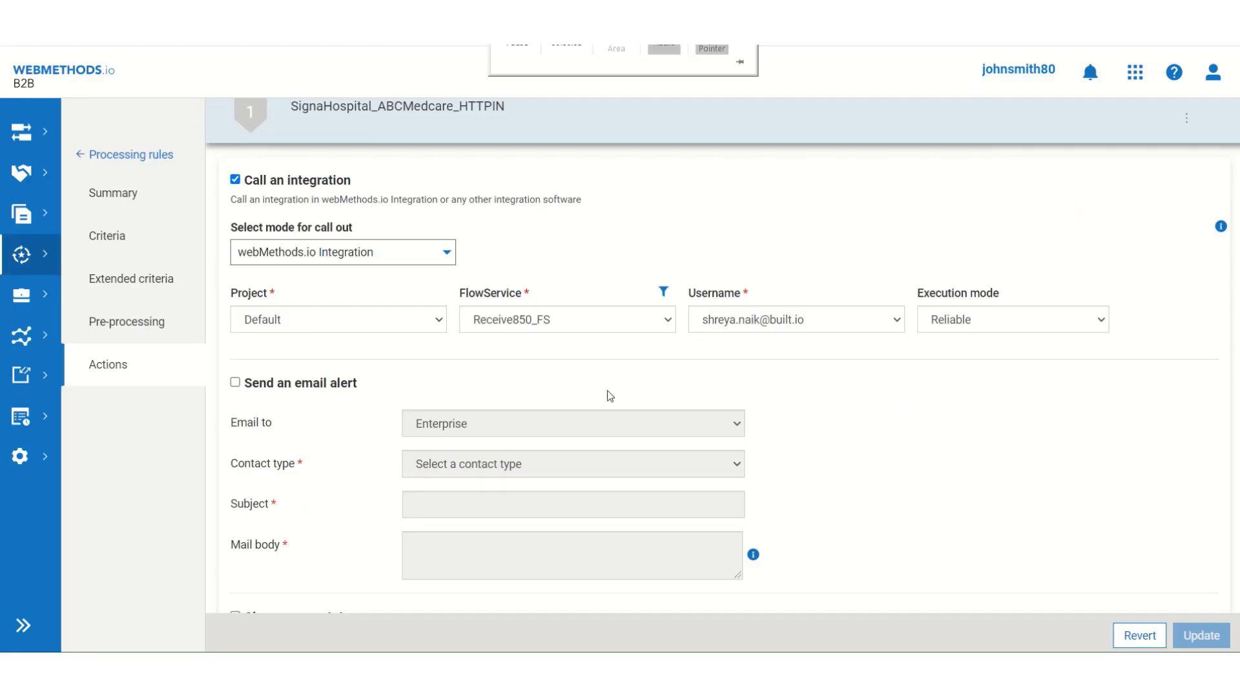
Step: Keep Receive850_FS as the FlowService and switch the SignaHospital_ABCMedcare_HTTPIN rule to Active
{"action": "left_click", "coordinate": [659, 328]}
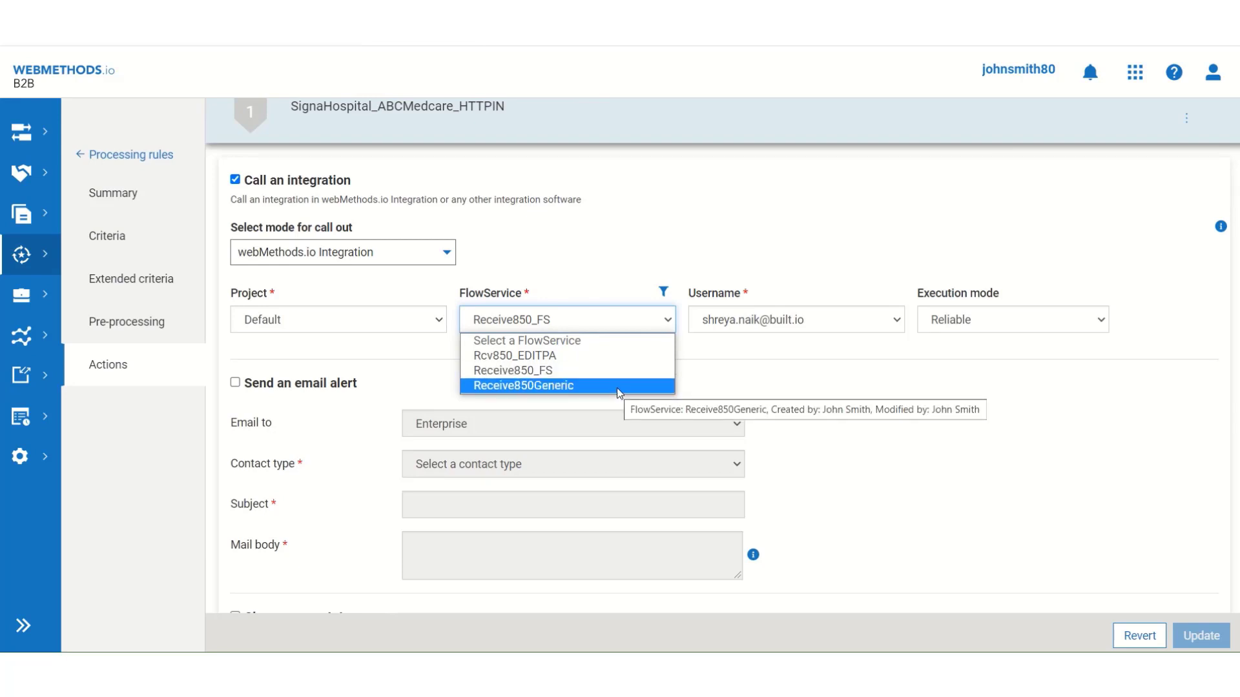
{"action": "scroll", "coordinate": [1152, 479], "scroll_direction": "up", "scroll_amount": 2}
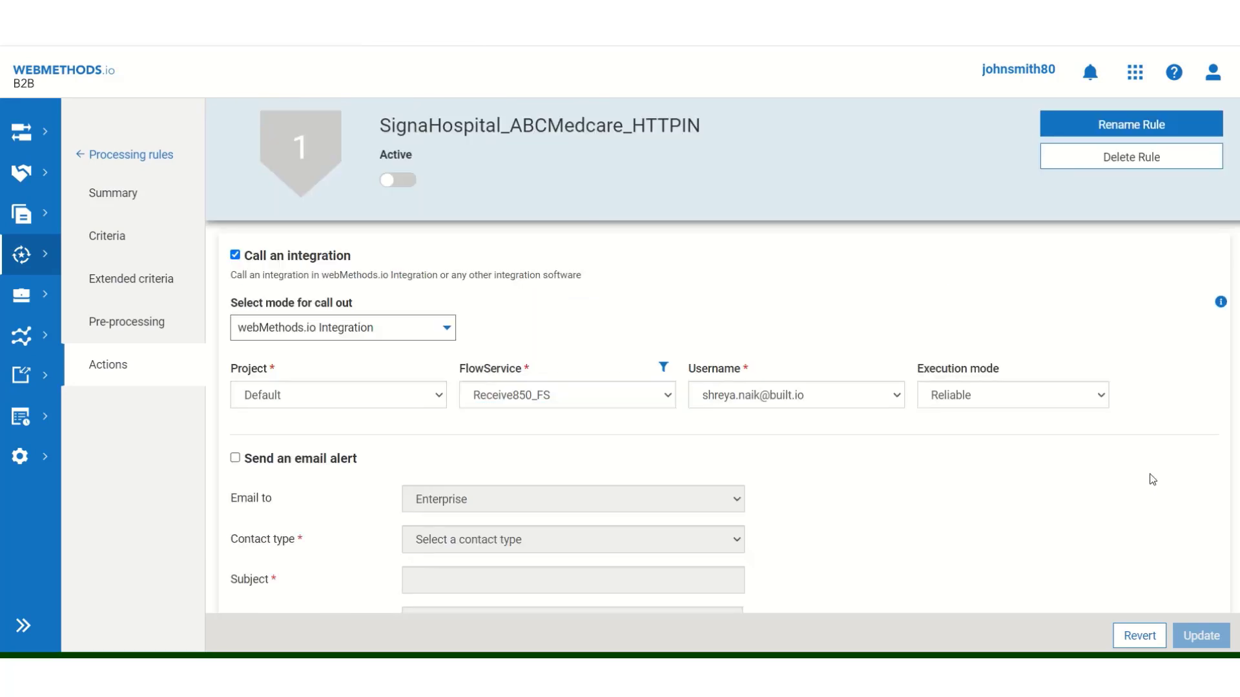
{"action": "left_click", "coordinate": [408, 186]}
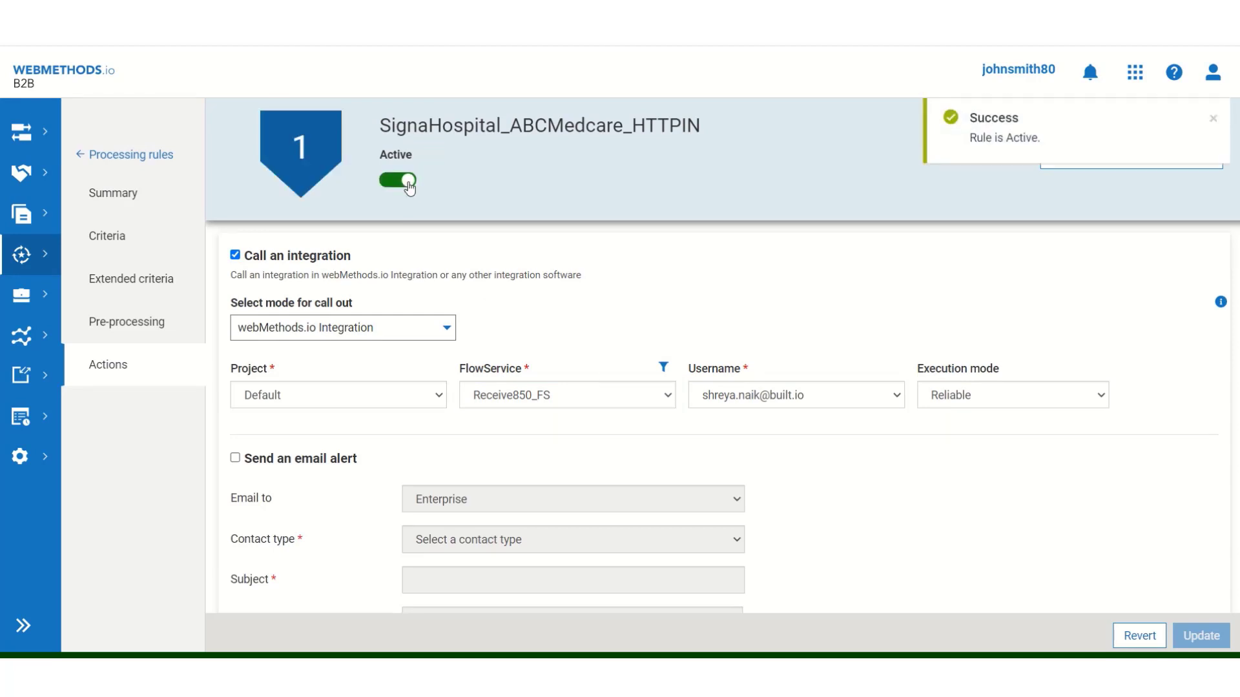